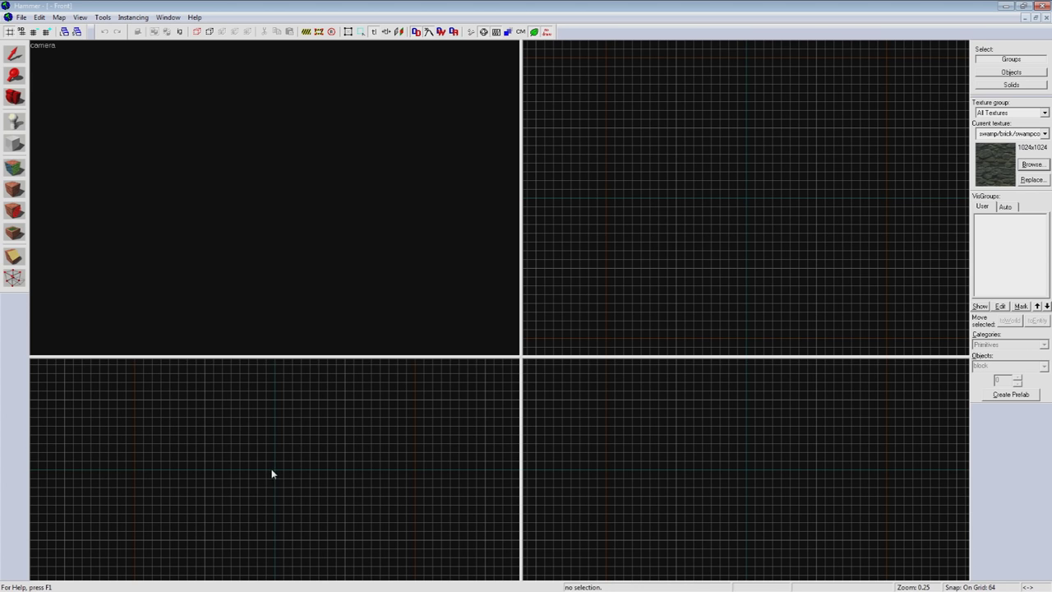
- Reduce the grid size to 8 units and restore it to 64 units
{"action": "scroll", "coordinate": [272, 473], "scroll_direction": "up", "scroll_amount": 10}
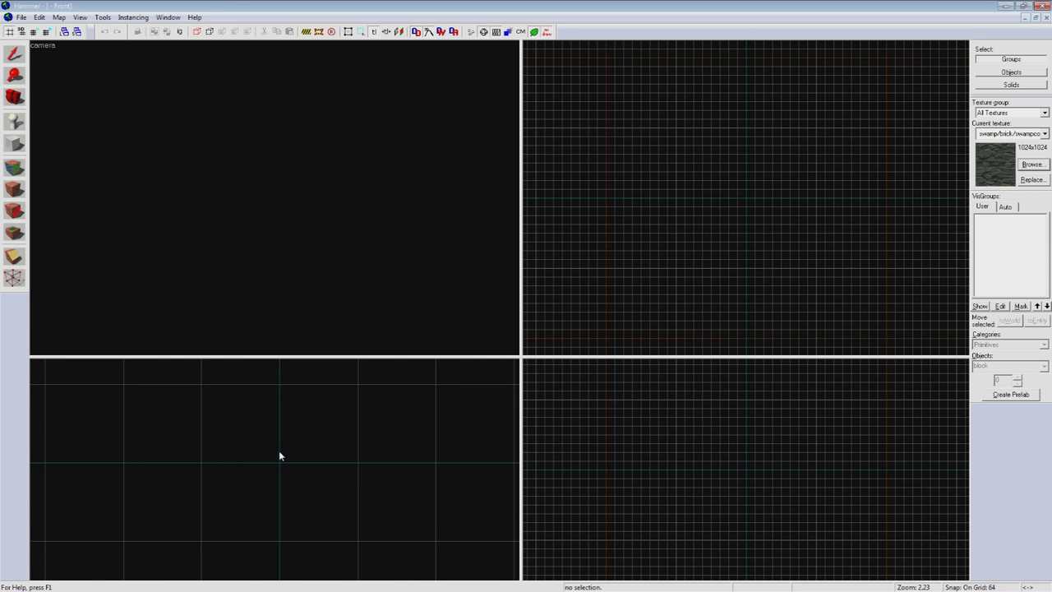
{"action": "left_click", "coordinate": [34, 33]}
{"action": "left_click", "coordinate": [34, 33]}
{"action": "left_click", "coordinate": [35, 33]}
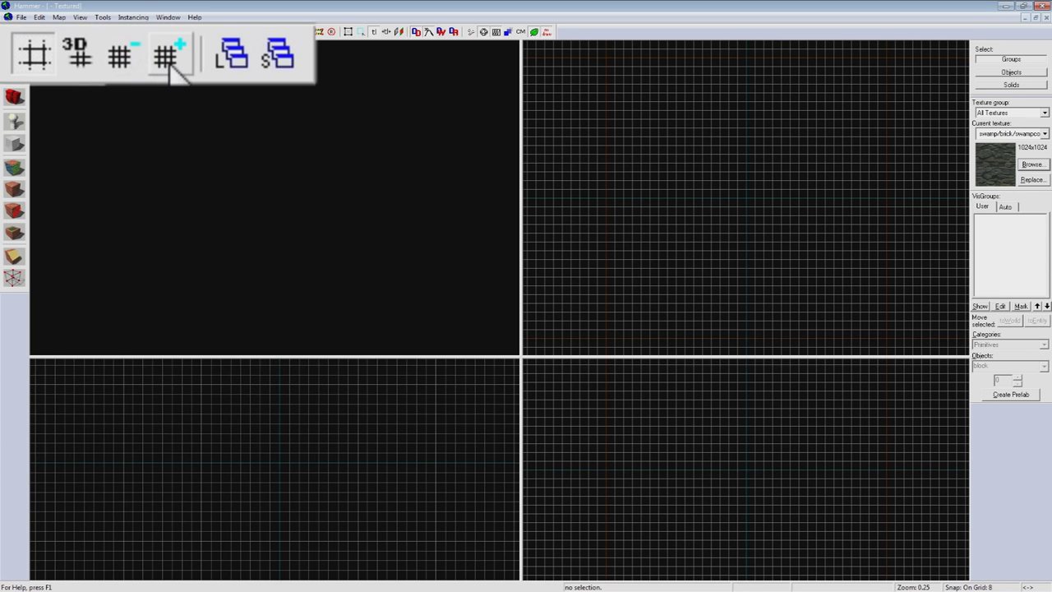
{"action": "left_click", "coordinate": [47, 34]}
{"action": "left_click", "coordinate": [47, 33]}
{"action": "left_click", "coordinate": [47, 34]}
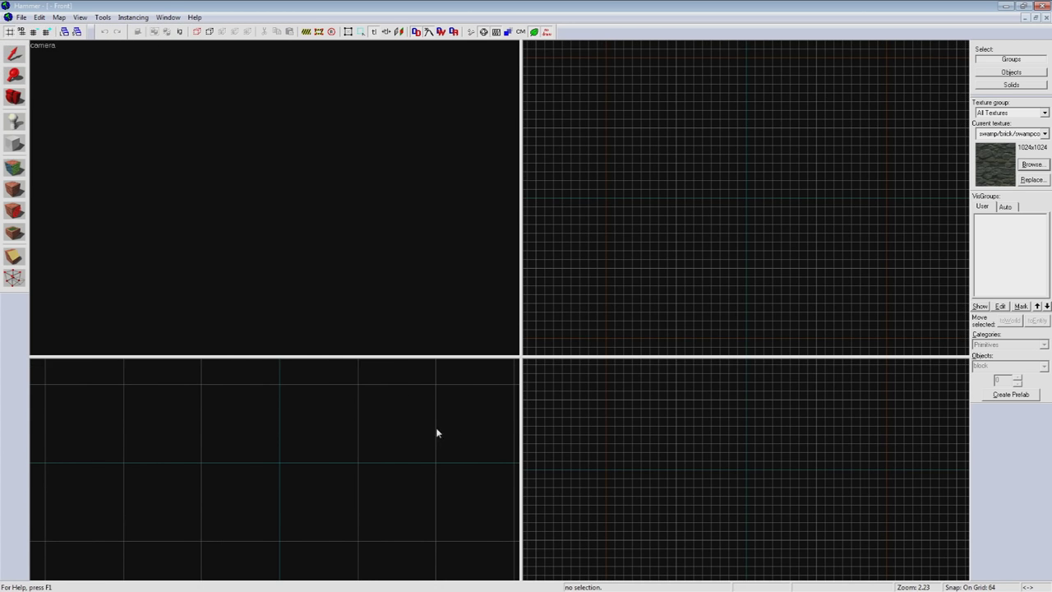
- Step the grid size down to 8 units and up to 256 units
{"action": "key", "text": "bracketleft"}
{"action": "key", "text": "bracketleft"}
{"action": "key", "text": "bracketleft"}
{"action": "key", "text": "bracketright"}
{"action": "key", "text": "bracketright"}
{"action": "key", "text": "bracketright"}
{"action": "key", "text": "bracketright"}
{"action": "key", "text": "bracketright"}
{"action": "scroll", "coordinate": [343, 446], "scroll_direction": "down", "scroll_amount": 3}
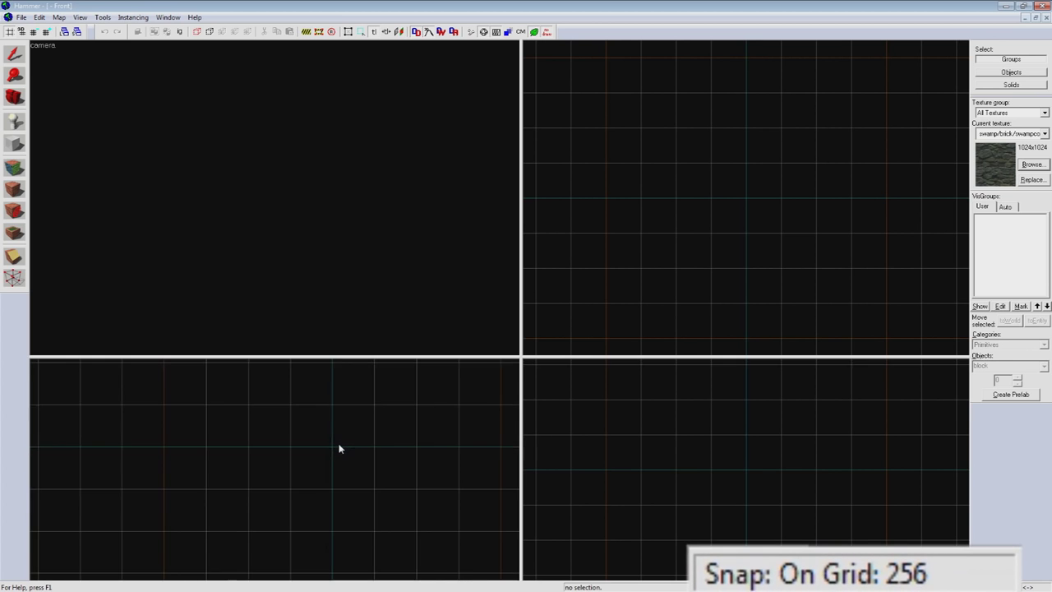
- Step the grid size down to 16 units and back up to 64 units
{"action": "key", "text": "bracketleft"}
{"action": "key", "text": "bracketleft"}
{"action": "key", "text": "bracketleft"}
{"action": "key", "text": "bracketleft"}
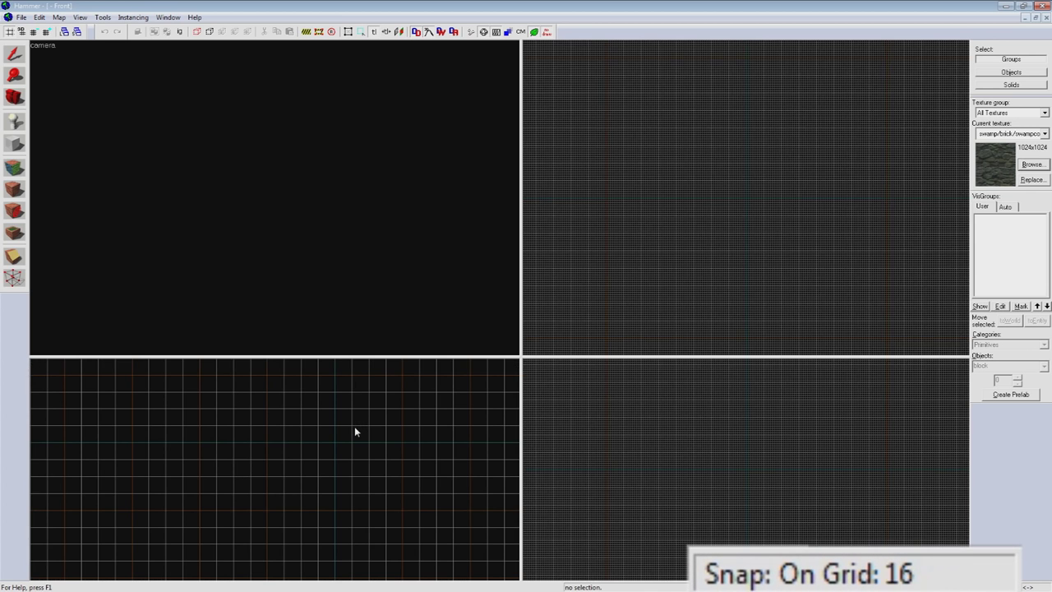
{"action": "key", "text": "bracketright"}
{"action": "key", "text": "bracketright"}
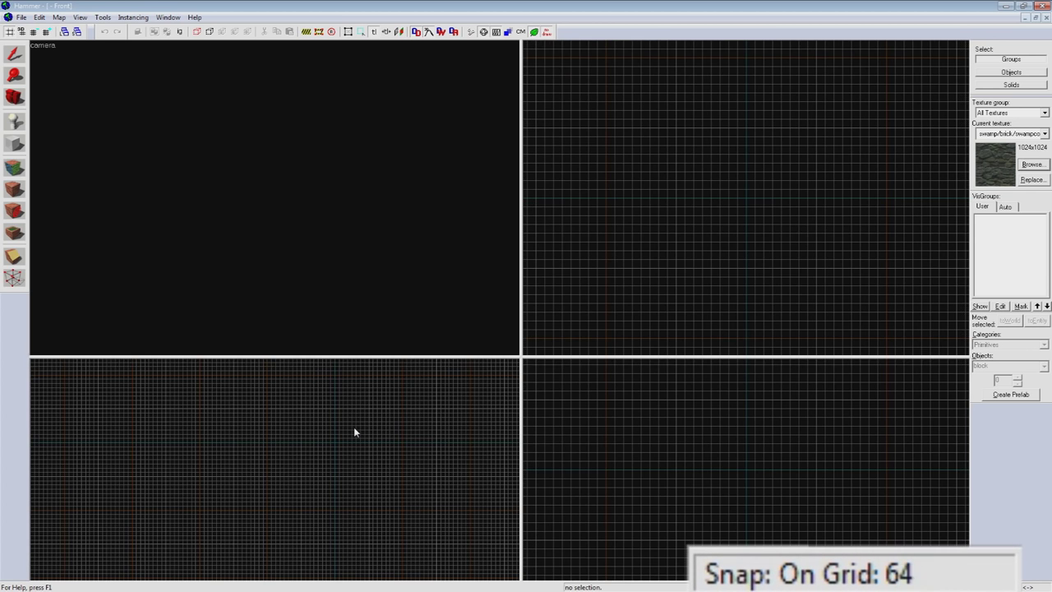
- Reduce the grid size step by step to 1 unit
{"action": "key", "text": "bracketleft"}
{"action": "key", "text": "bracketleft"}
{"action": "key", "text": "bracketleft"}
{"action": "key", "text": "bracketleft"}
{"action": "key", "text": "bracketleft"}
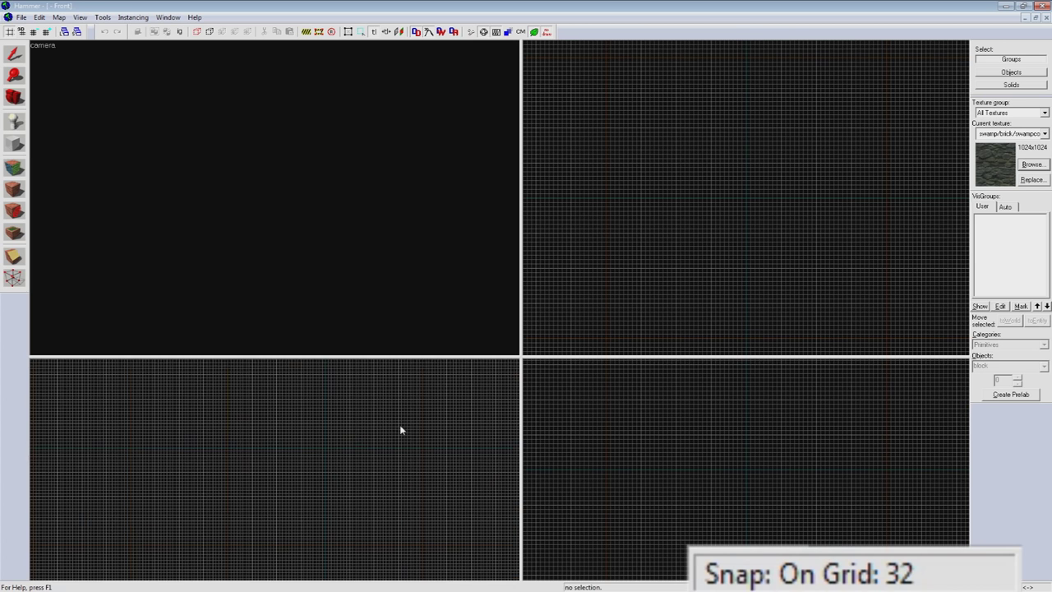
{"action": "key", "text": "bracketleft"}
{"action": "scroll", "coordinate": [296, 470], "scroll_direction": "up", "scroll_amount": 4}
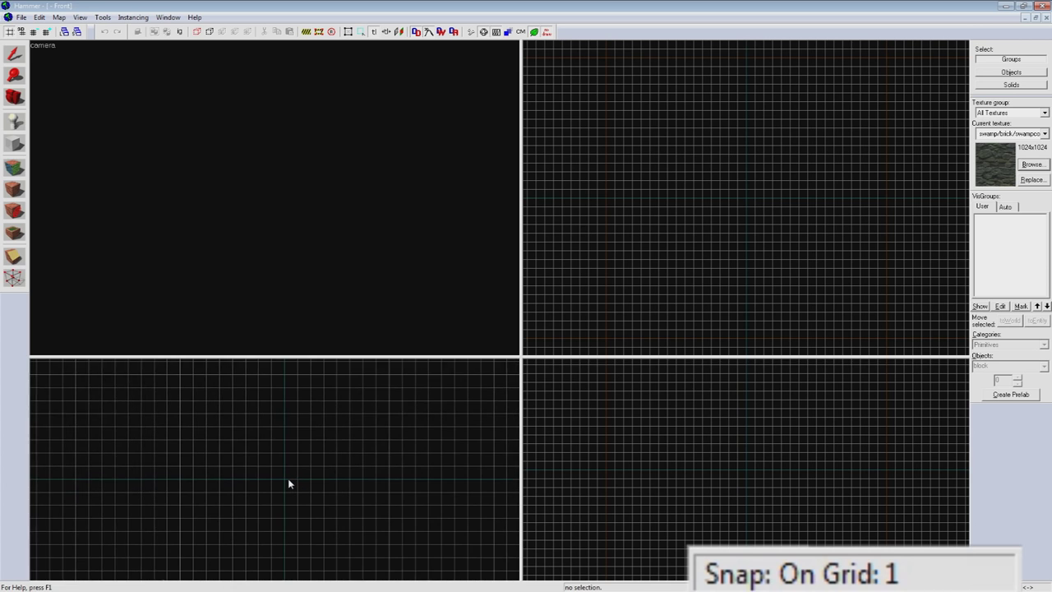
- Increase the grid size step by step through 8 and 32 to 64 units
{"action": "key", "text": "bracketright"}
{"action": "key", "text": "bracketright"}
{"action": "key", "text": "bracketright"}
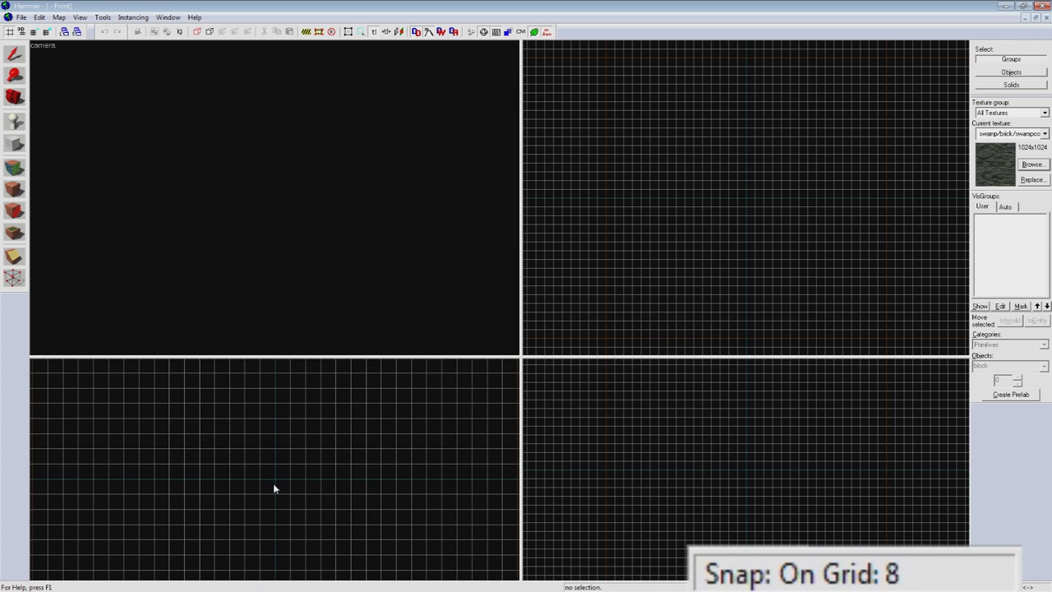
{"action": "key", "text": "bracketright"}
{"action": "key", "text": "bracketright"}
{"action": "scroll", "coordinate": [275, 485], "scroll_direction": "up", "scroll_amount": 2}
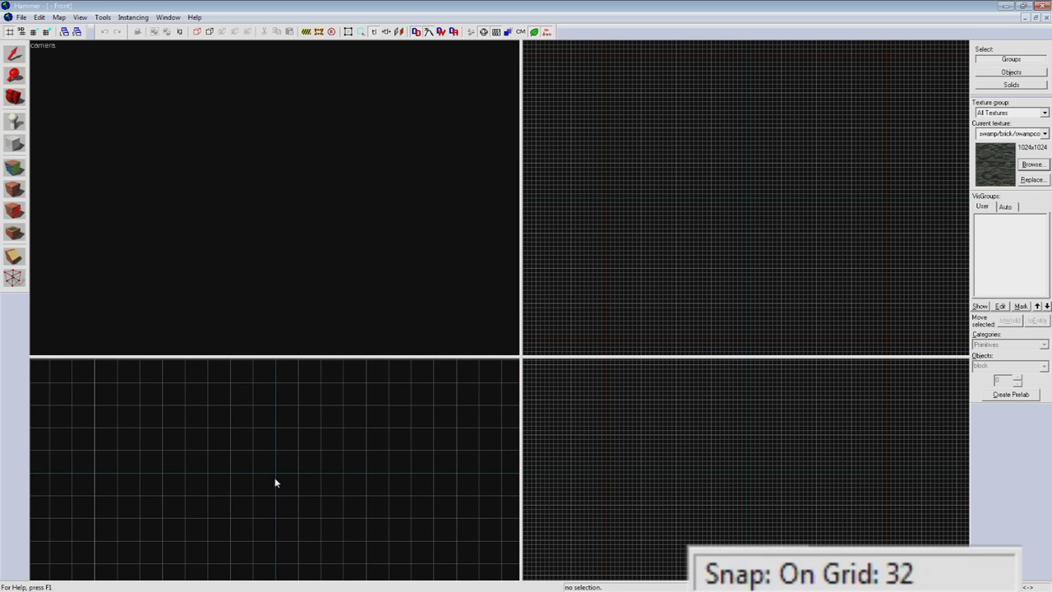
{"action": "key", "text": "bracketright"}
{"action": "scroll", "coordinate": [276, 482], "scroll_direction": "down", "scroll_amount": 3}
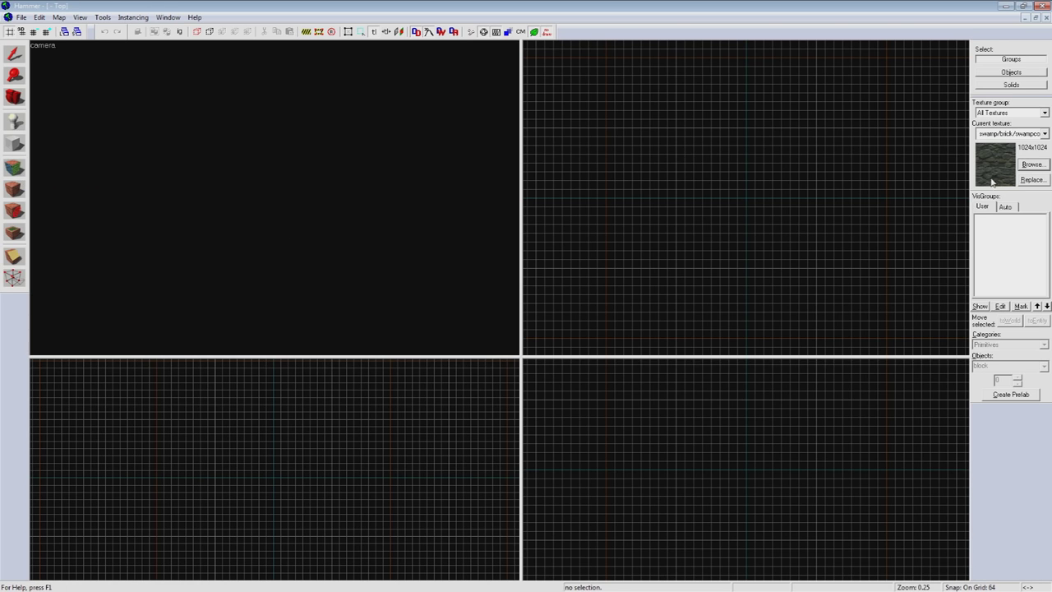
- Filter the texture browser by "dev" and make dev/graygrid the current texture
{"action": "left_click", "coordinate": [1031, 165]}
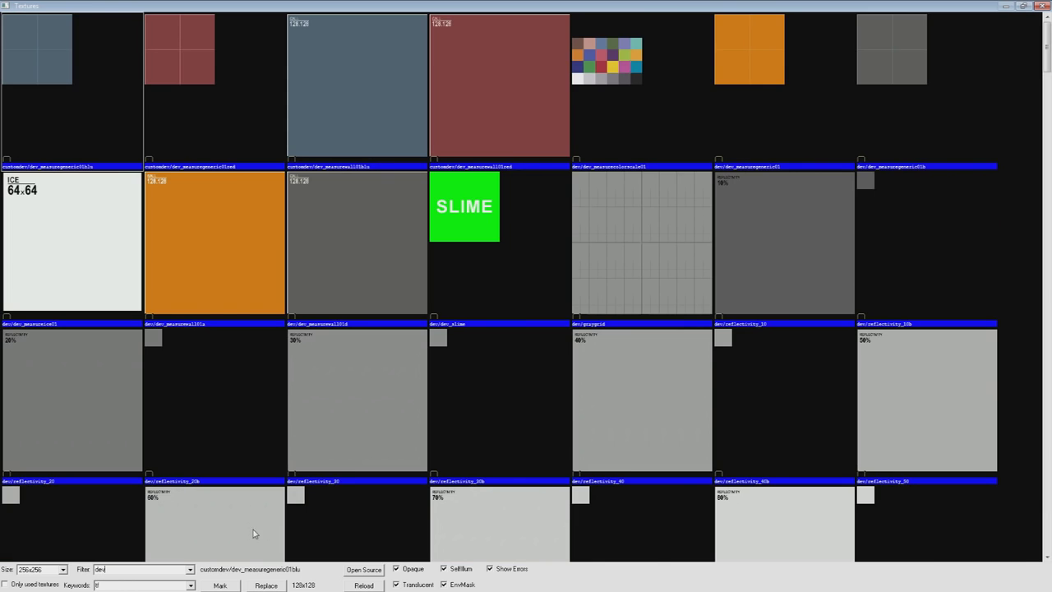
{"action": "double_click", "coordinate": [588, 282]}
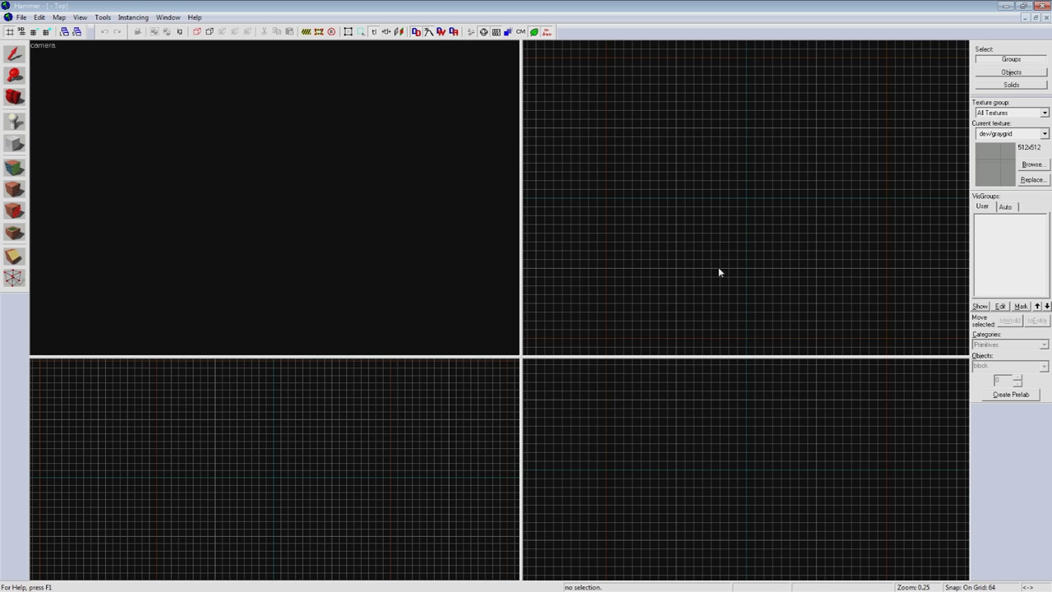
- Outline a new block in the top view and resize it to 1024 by 1024 units, 64 units high
{"action": "left_click", "coordinate": [14, 144]}
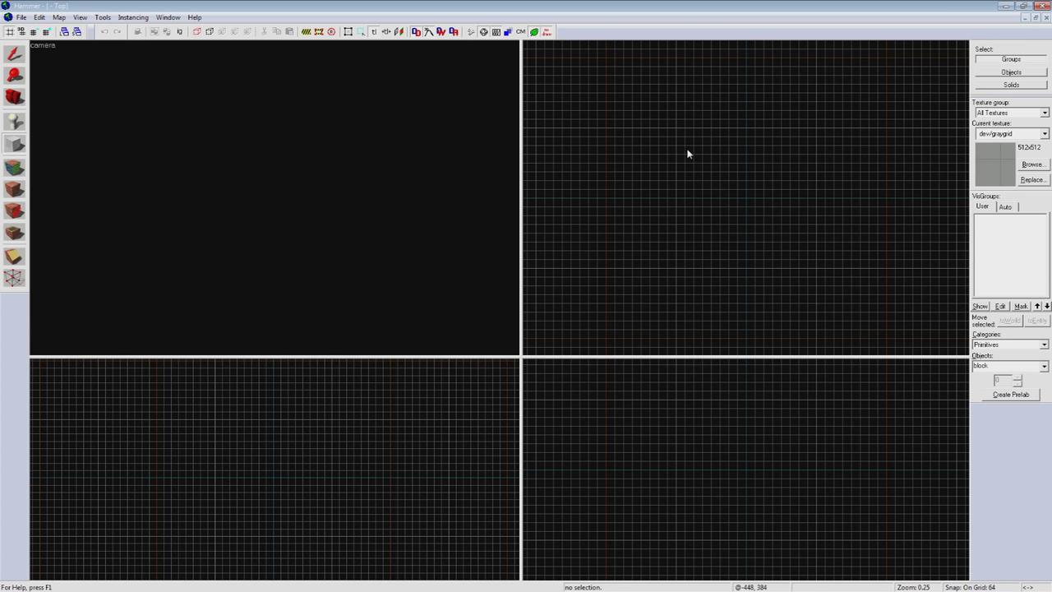
{"action": "left_click_drag", "start_coordinate": [698, 161], "coordinate": [791, 245]}
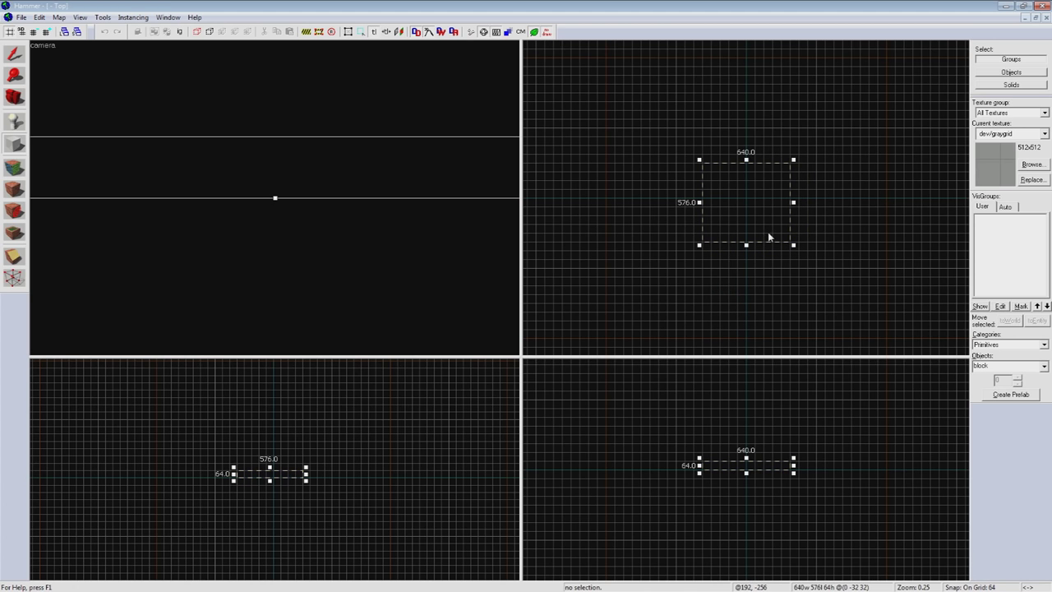
{"action": "left_click_drag", "start_coordinate": [697, 161], "coordinate": [670, 123]}
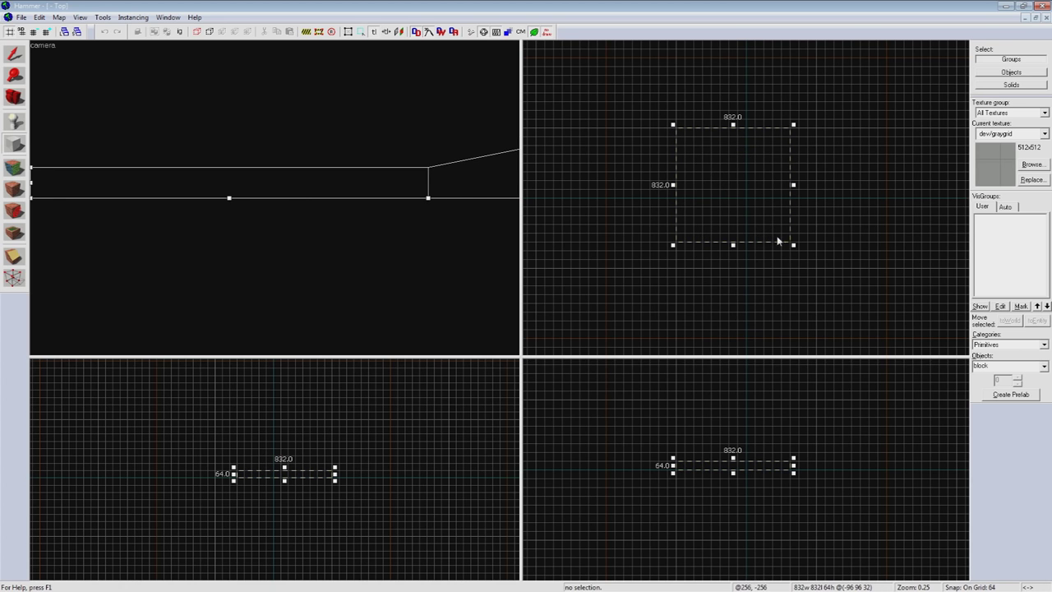
{"action": "left_click_drag", "start_coordinate": [793, 244], "coordinate": [673, 125]}
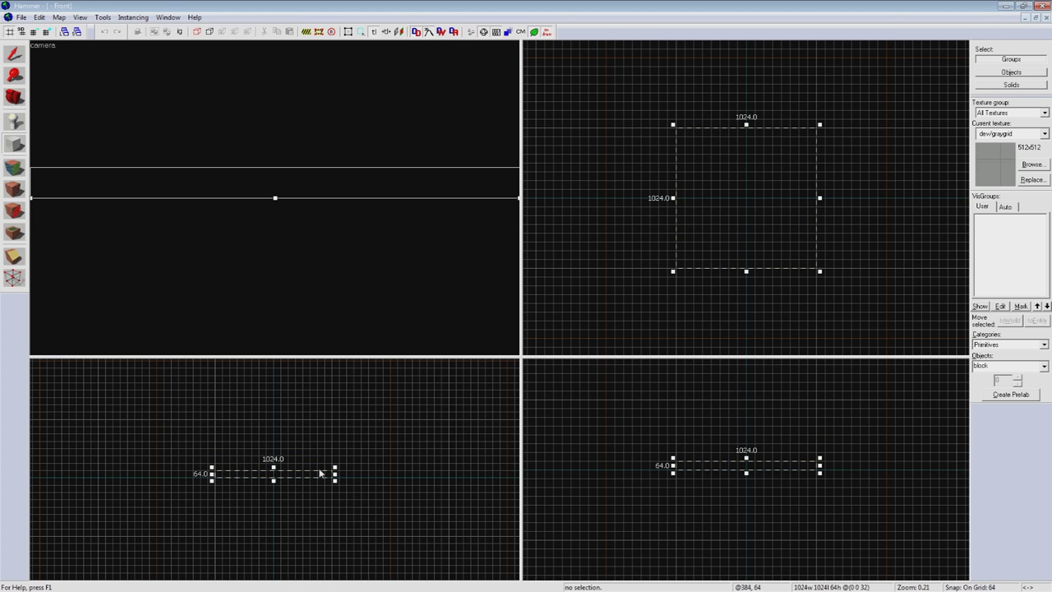
- Lower the block outline by 64 units so its upper face lies at the origin, and create the solid
{"action": "left_click_drag", "start_coordinate": [275, 474], "coordinate": [277, 479]}
{"action": "scroll", "coordinate": [225, 195], "scroll_direction": "down", "scroll_amount": 12}
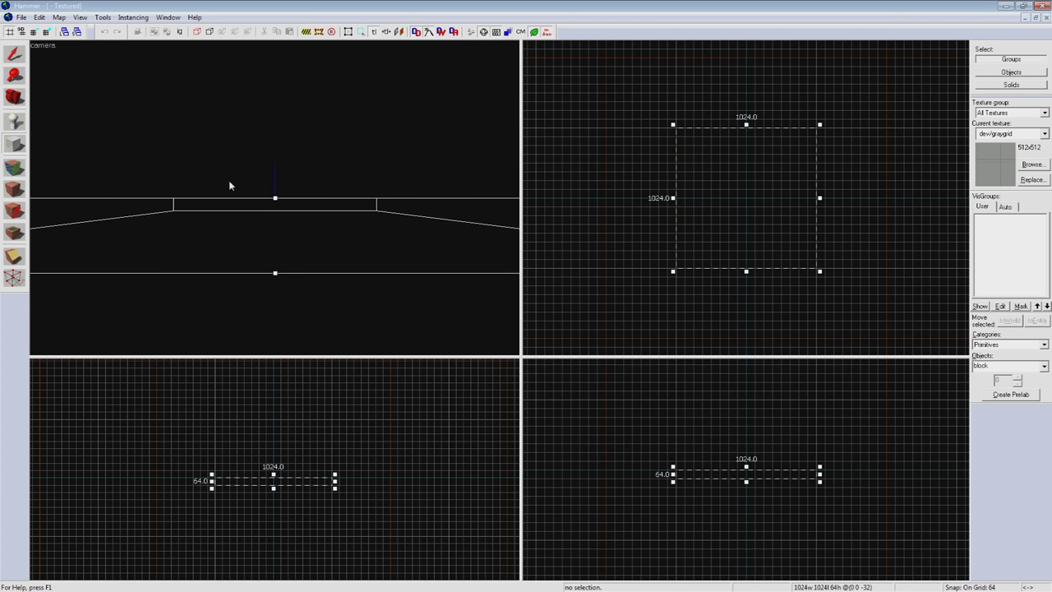
{"action": "key", "text": "z"}
{"action": "key", "text": "s"}
{"action": "key", "text": "z"}
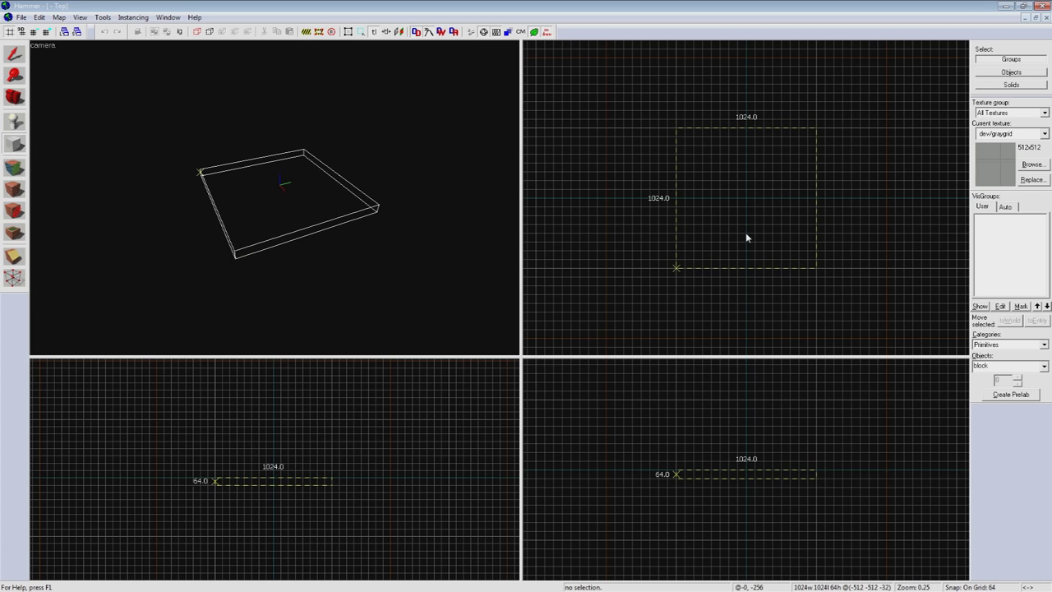
{"action": "key", "text": "Return"}
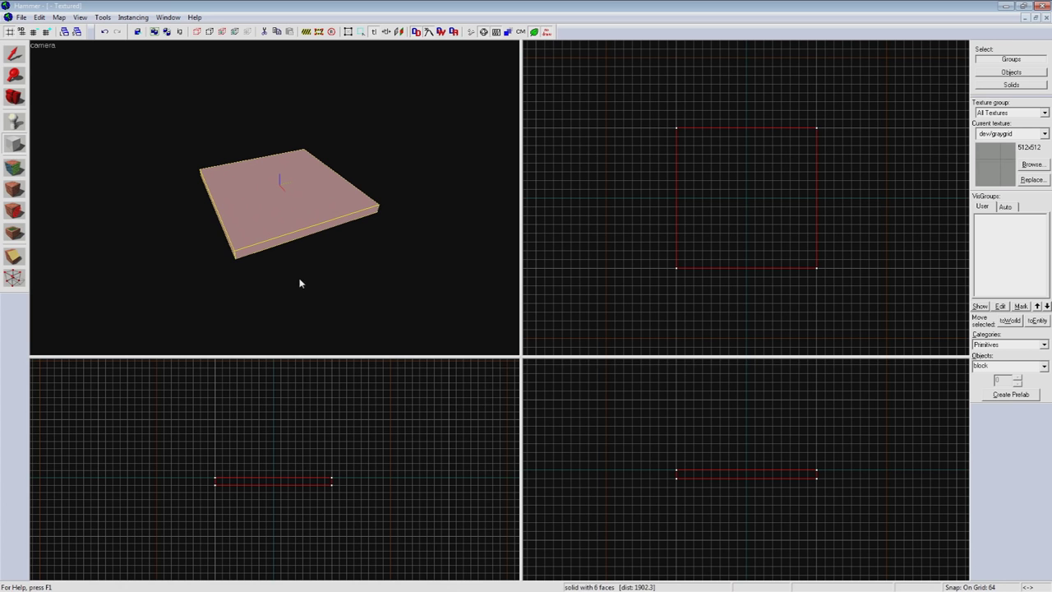
- Select the new floor block with the Selection tool
{"action": "key", "text": "w"}
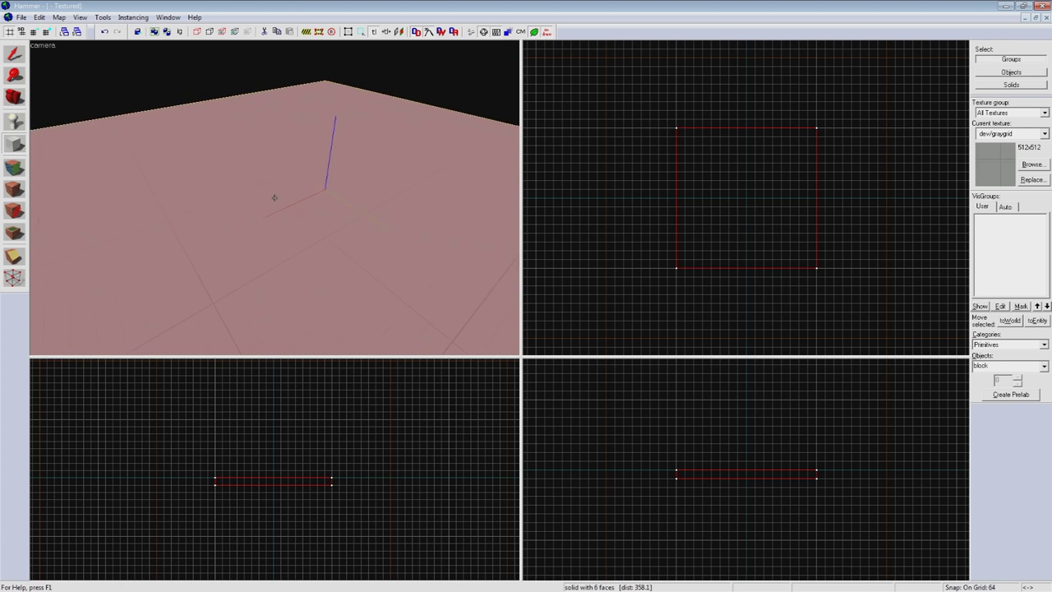
{"action": "key", "text": "s"}
{"action": "key", "text": "d"}
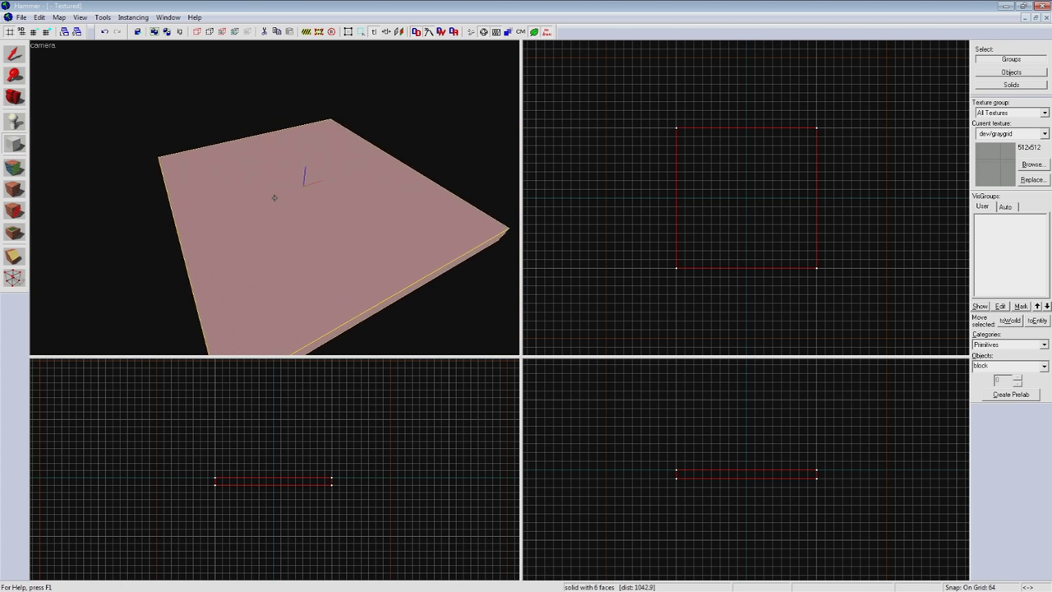
{"action": "key", "text": "d"}
{"action": "key", "text": "s"}
{"action": "key", "text": "z"}
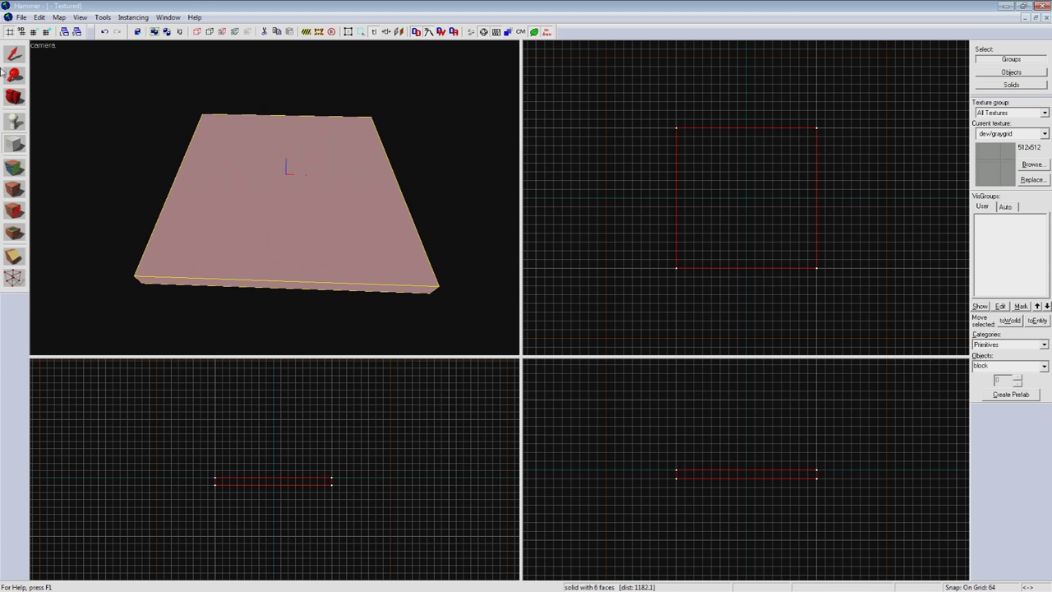
{"action": "left_click", "coordinate": [17, 56]}
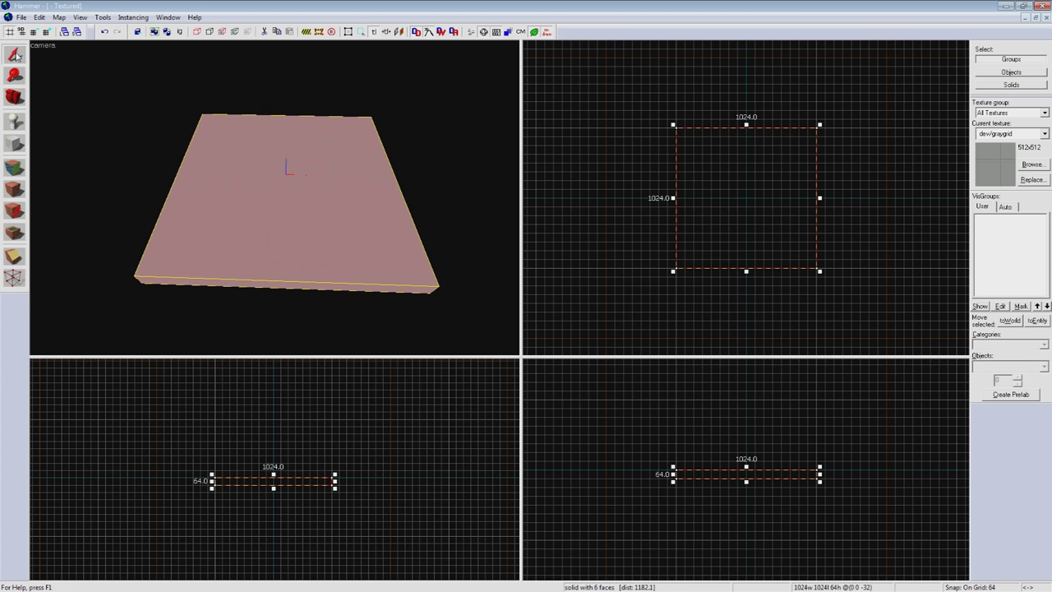
{"action": "left_click", "coordinate": [395, 196]}
{"action": "left_click", "coordinate": [311, 203]}
- Try resizing the block by its handles in the 2D and 3D views, including a 256-unit height, and deselect it
{"action": "mouse_move", "coordinate": [674, 127]}
{"action": "left_mouse_down"}
{"action": "mouse_move", "coordinate": [716, 178]}
{"action": "mouse_move", "coordinate": [676, 127]}
{"action": "left_mouse_up"}
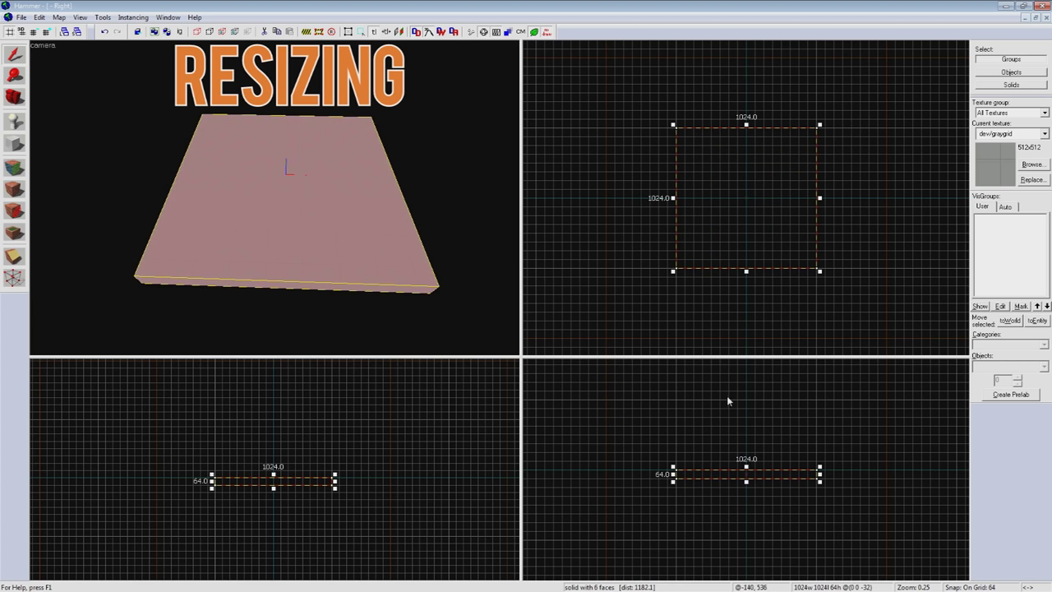
{"action": "left_click", "coordinate": [273, 502]}
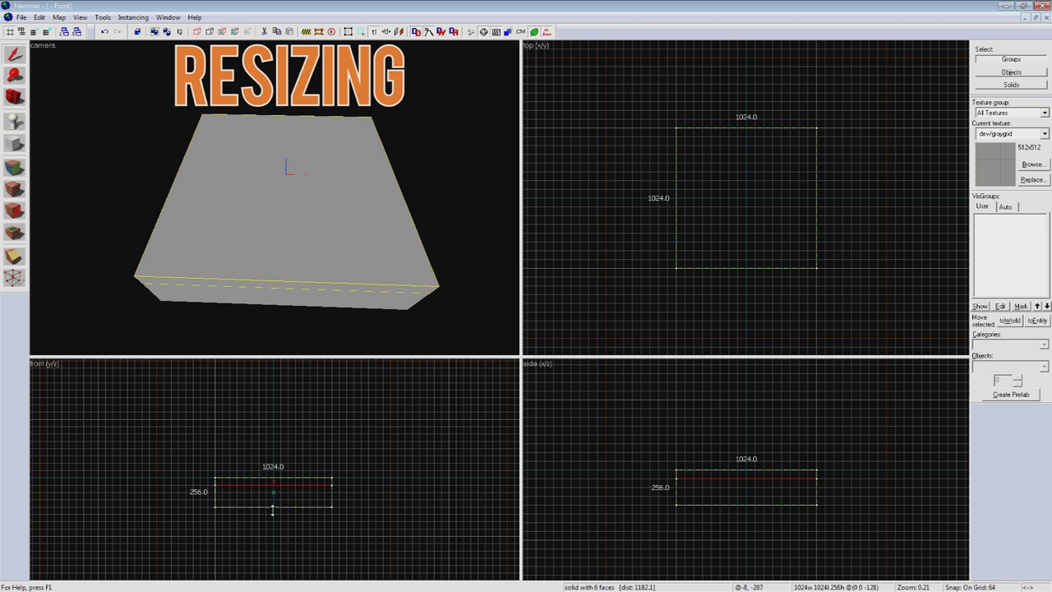
{"action": "left_click", "coordinate": [345, 229]}
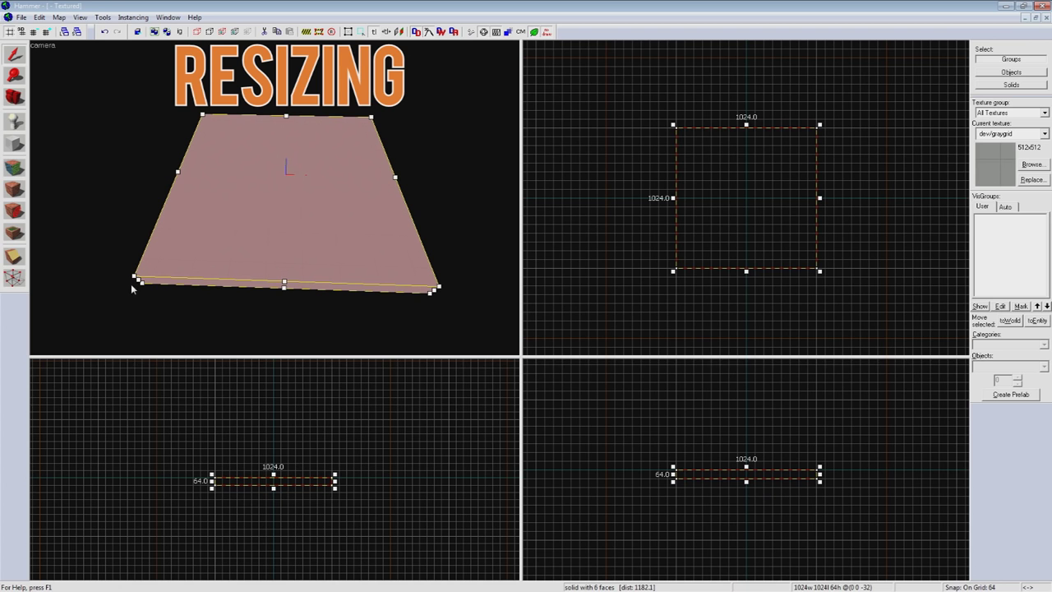
{"action": "left_click_drag", "start_coordinate": [131, 288], "coordinate": [168, 261]}
{"action": "left_click", "coordinate": [471, 342]}
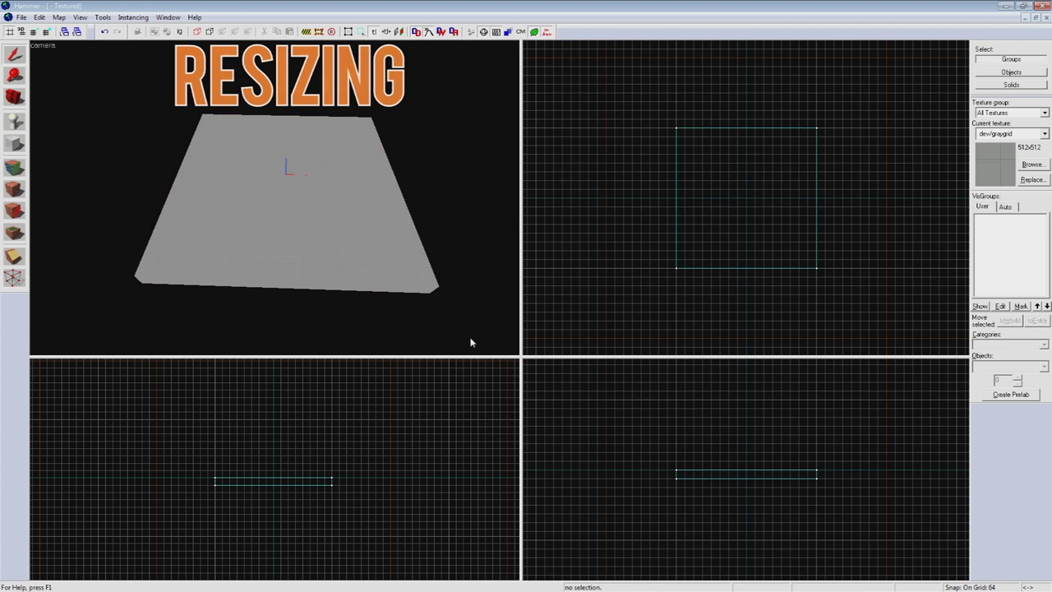
- Select the block, switch it to rotation handles and try rotating it in the top view
{"action": "left_click", "coordinate": [333, 226]}
{"action": "left_click", "coordinate": [741, 194]}
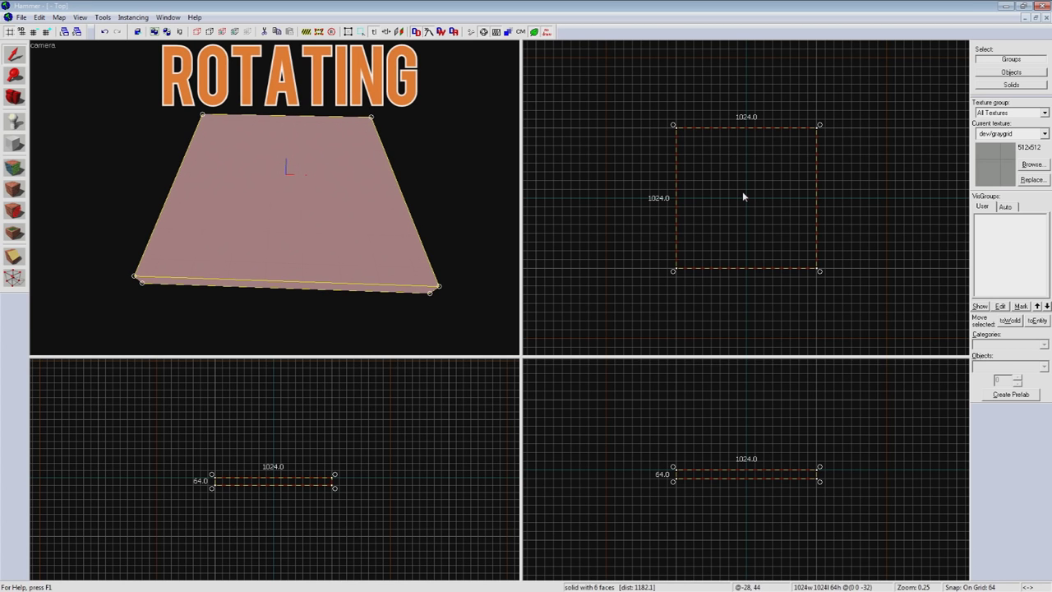
{"action": "left_click_drag", "start_coordinate": [674, 127], "coordinate": [830, 104]}
- Check the default 15-degree rotation option in the 2D view settings and try another rotation of the block in the top view
{"action": "left_click", "coordinate": [102, 17]}
{"action": "left_click", "coordinate": [158, 263]}
{"action": "left_click", "coordinate": [514, 181]}
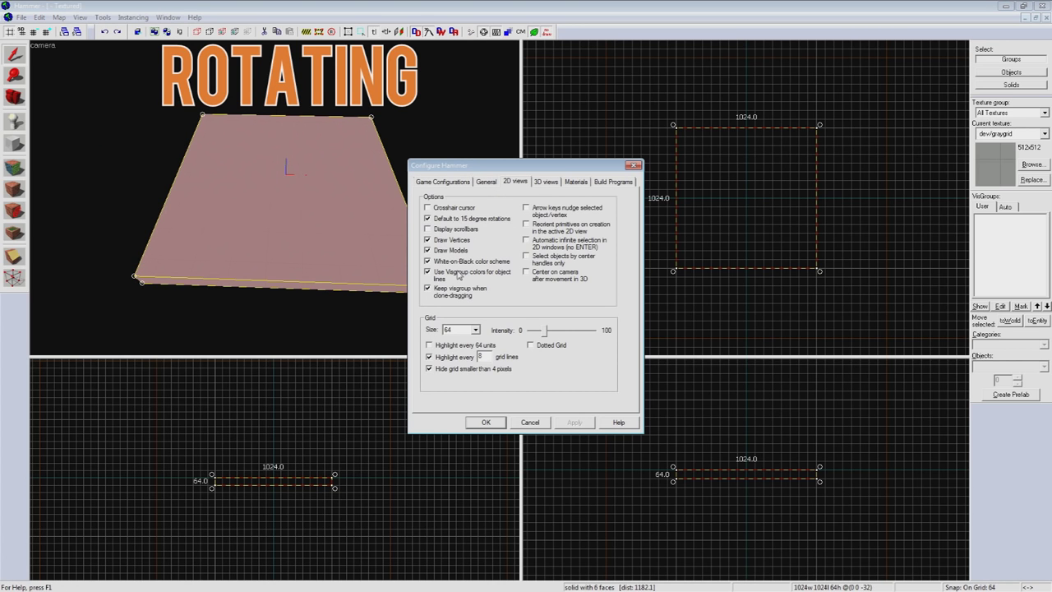
{"action": "left_click", "coordinate": [486, 423]}
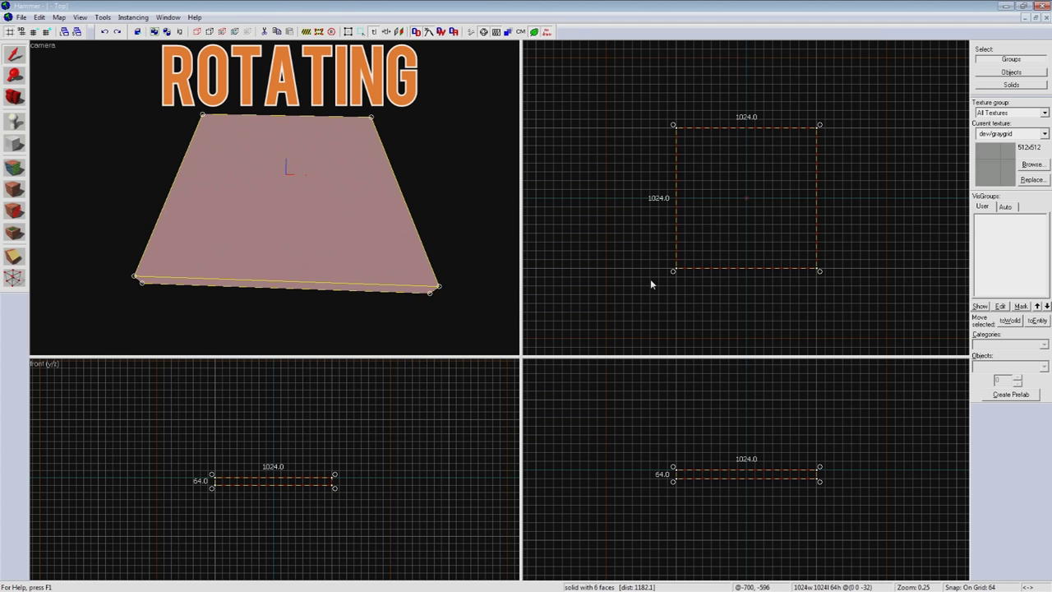
{"action": "mouse_move", "coordinate": [672, 271]}
{"action": "left_mouse_down"}
{"action": "mouse_move", "coordinate": [666, 169]}
{"action": "mouse_move", "coordinate": [678, 132]}
{"action": "mouse_move", "coordinate": [712, 114]}
{"action": "mouse_move", "coordinate": [794, 118]}
{"action": "mouse_move", "coordinate": [805, 134]}
{"action": "mouse_move", "coordinate": [747, 98]}
{"action": "left_mouse_up"}
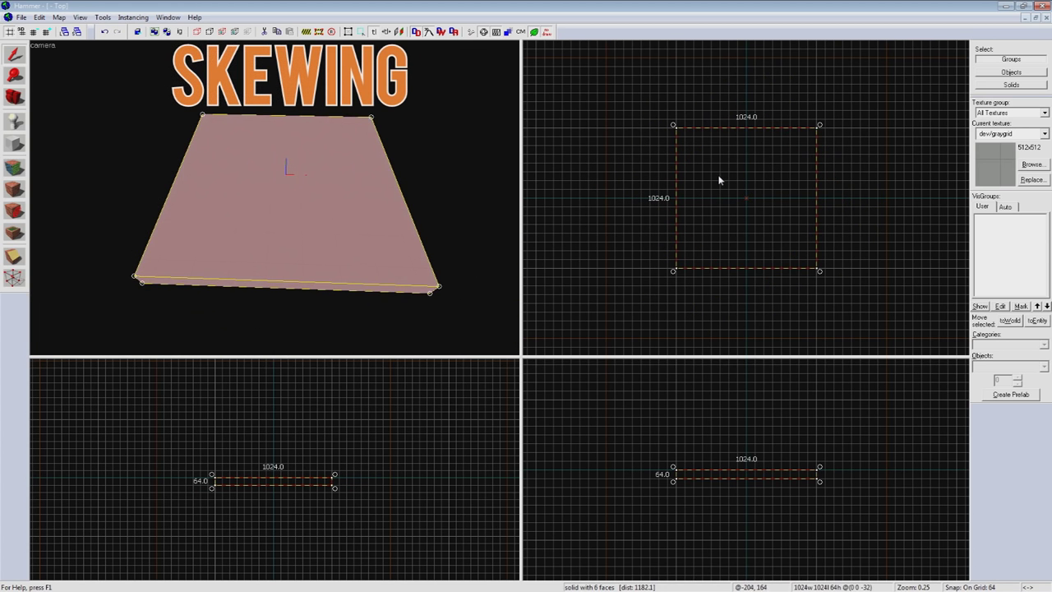
- Switch the block to skew handles, skew its upper edge sideways in the top view, and undo the skew
{"action": "left_click", "coordinate": [718, 183]}
{"action": "mouse_move", "coordinate": [746, 127]}
{"action": "left_mouse_down"}
{"action": "mouse_move", "coordinate": [699, 137]}
{"action": "mouse_move", "coordinate": [902, 134]}
{"action": "left_mouse_up"}
{"action": "key", "text": "z"}
{"action": "key", "text": "s"}
{"action": "key", "text": "z"}
{"action": "key", "text": "ctrl+z"}
- Deselect the floor block
{"action": "key", "text": "z"}
{"action": "key", "text": "d"}
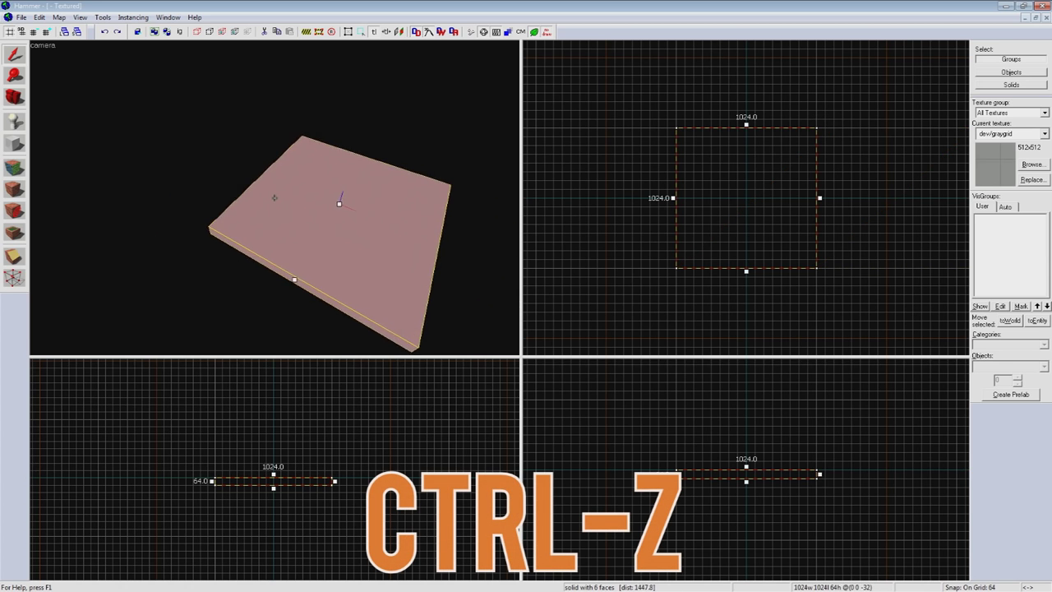
{"action": "key", "text": "w"}
{"action": "key", "text": "s"}
{"action": "scroll", "coordinate": [280, 202], "scroll_direction": "down", "scroll_amount": 1}
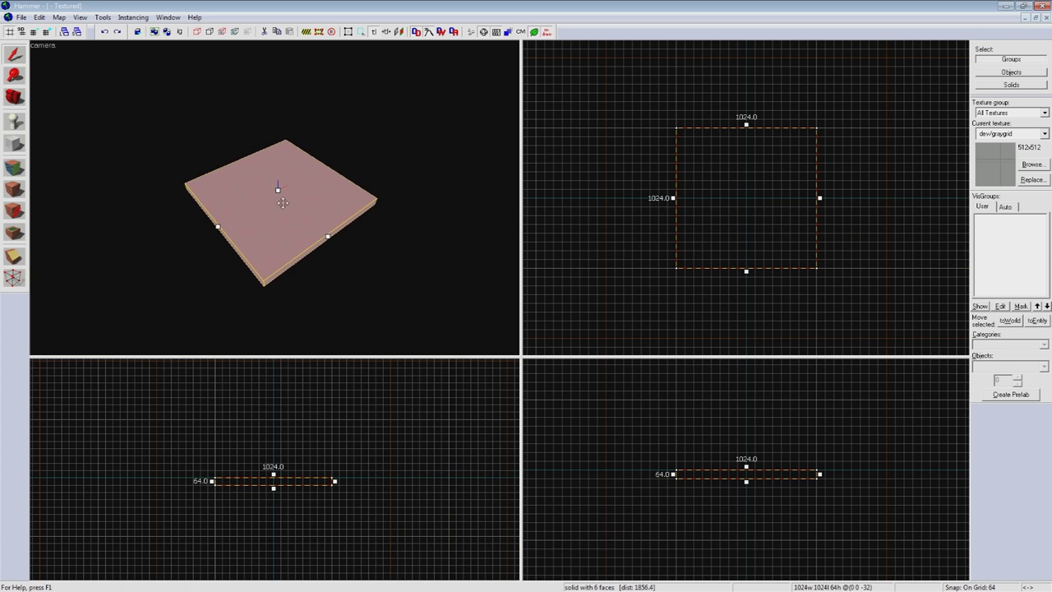
{"action": "left_click", "coordinate": [401, 277]}
{"action": "key", "text": "z"}
{"action": "key", "text": "w"}
{"action": "key", "text": "d"}
{"action": "key", "text": "z"}
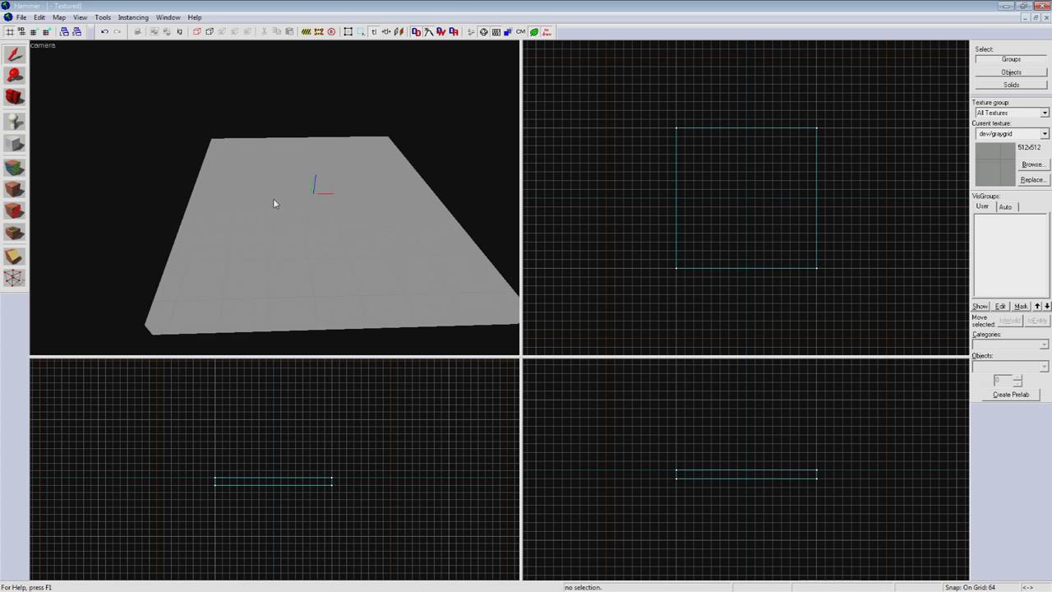
- Select the floor block and choose dev/dev_measurewall01d as the current texture from the texture browser
{"action": "left_click", "coordinate": [274, 203]}
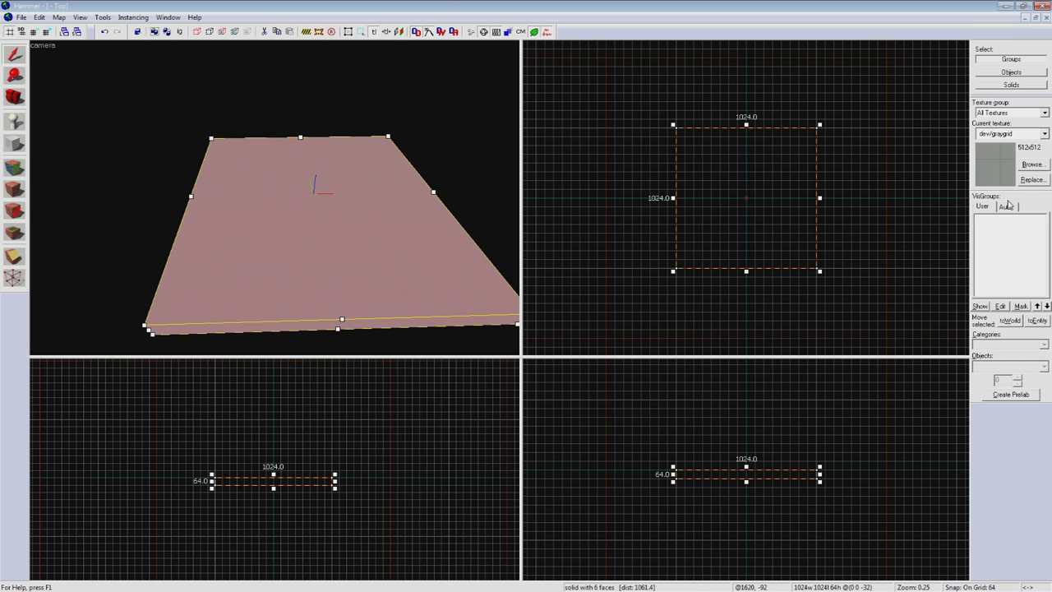
{"action": "left_click", "coordinate": [1031, 165]}
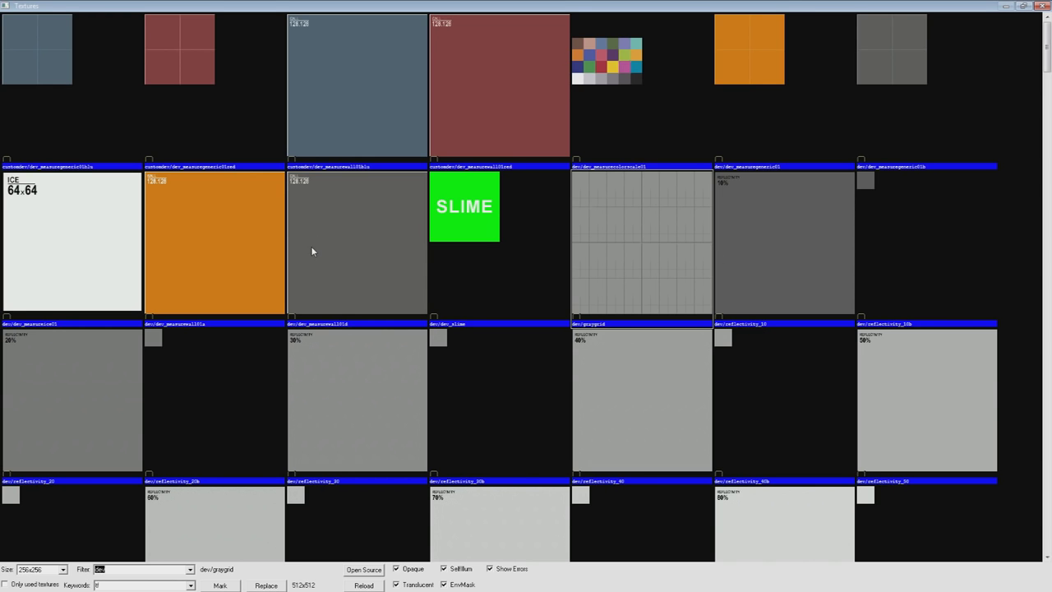
{"action": "double_click", "coordinate": [366, 232]}
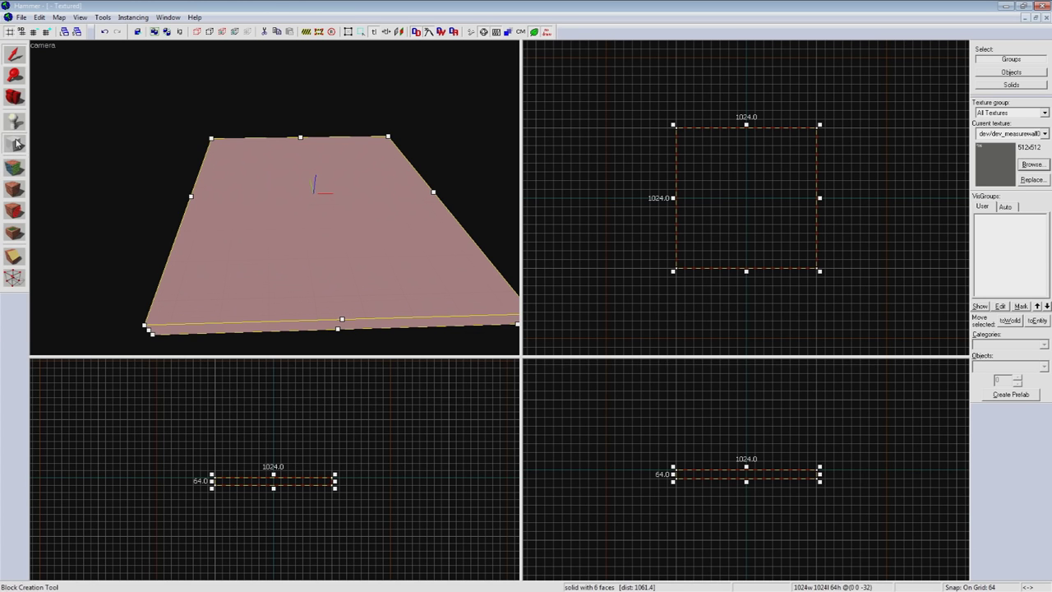
- Create a wall block 1024 long, 64 thick and 512 high along one edge of the floor's upper face
{"action": "left_click_drag", "start_coordinate": [327, 481], "coordinate": [333, 420]}
{"action": "key", "text": "z"}
{"action": "key", "text": "s"}
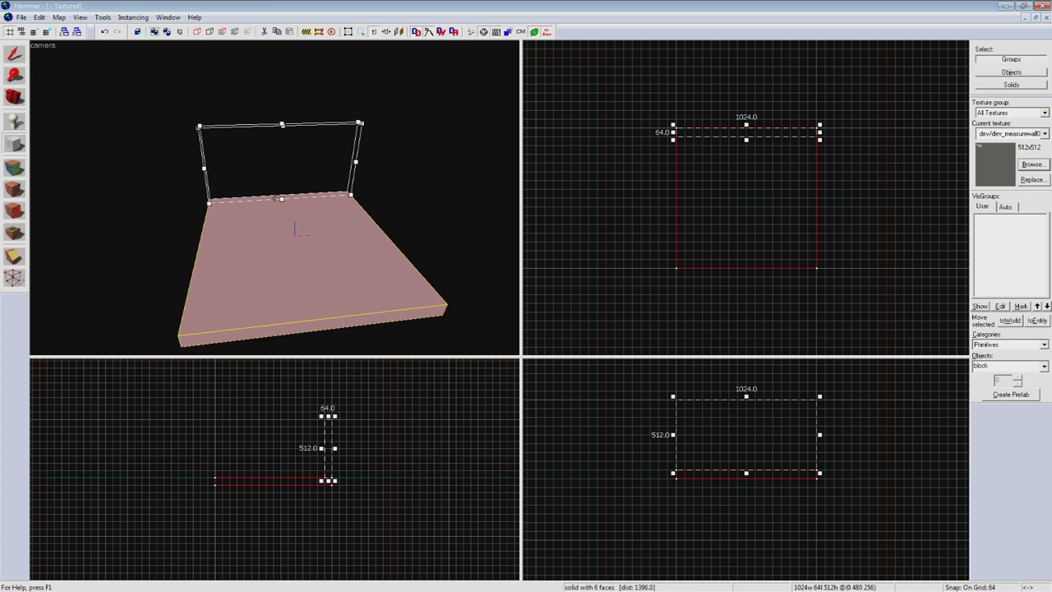
{"action": "key", "text": "a"}
{"action": "key", "text": "Return"}
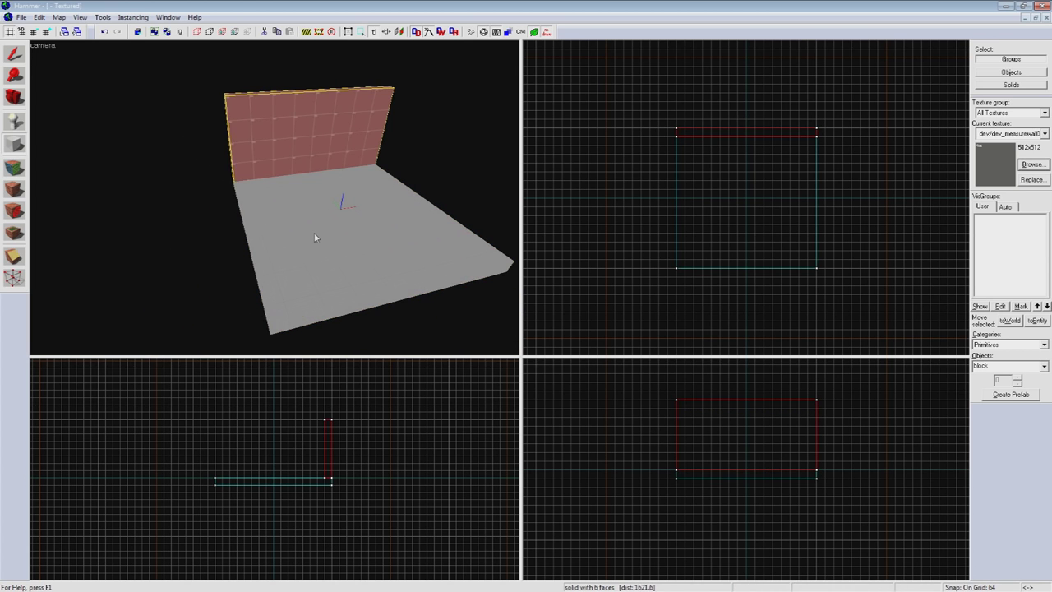
- Select the new wall and duplicate it onto the opposite edge of the floor, flush with that edge
{"action": "left_click", "coordinate": [12, 55]}
{"action": "key", "text": "z"}
{"action": "key", "text": "w"}
{"action": "scroll", "coordinate": [273, 197], "scroll_direction": "down", "scroll_amount": 6}
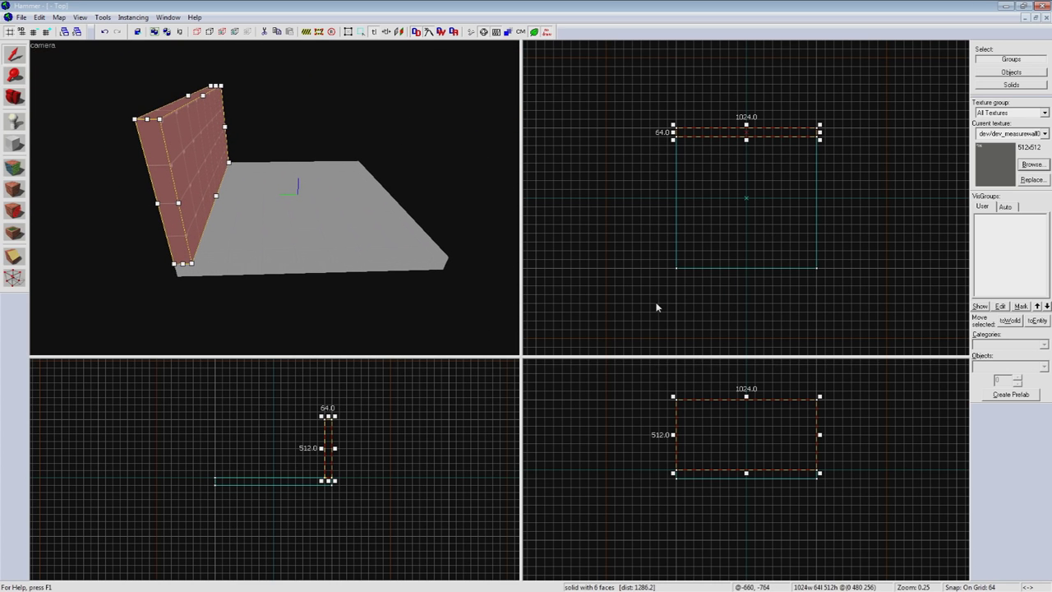
{"action": "left_click", "coordinate": [630, 313]}
{"action": "left_click", "coordinate": [188, 163]}
{"action": "scroll", "coordinate": [324, 465], "scroll_direction": "up", "scroll_amount": 3}
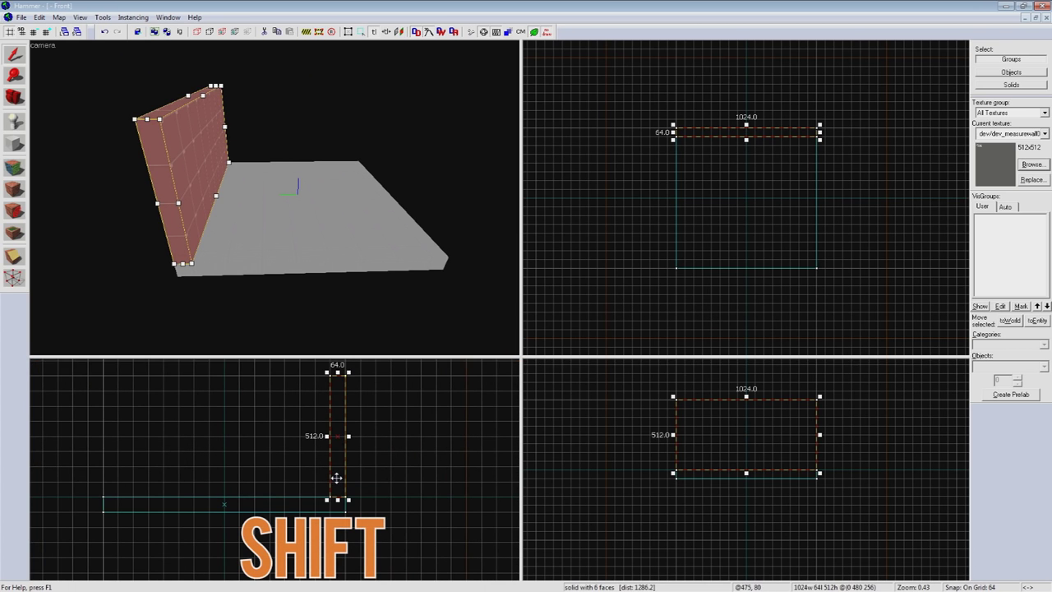
{"action": "left_click_drag", "start_coordinate": [336, 477], "coordinate": [115, 474], "text": "shift"}
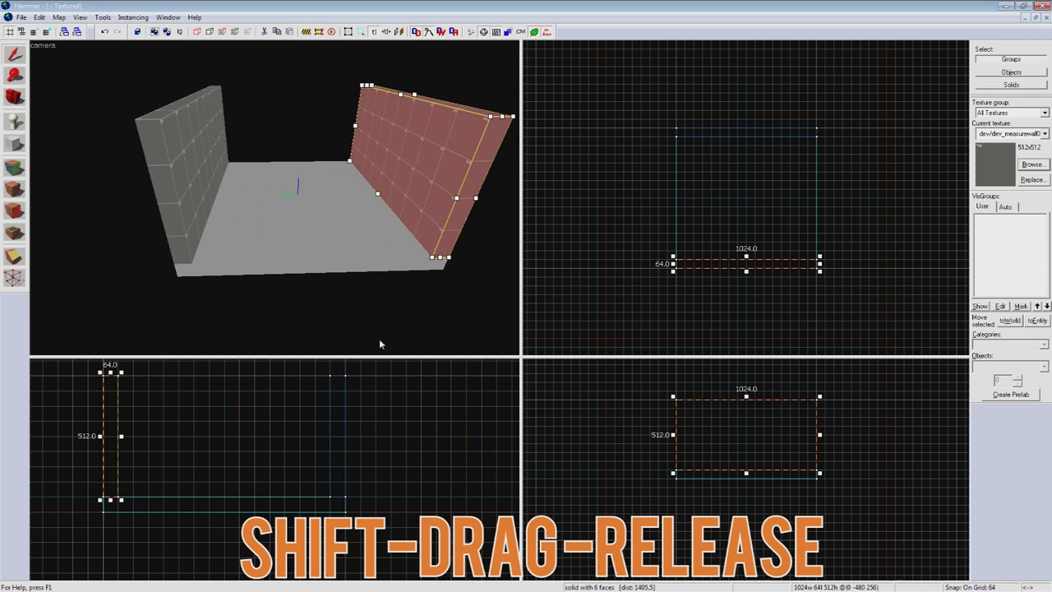
- Form both side walls by duplicating a wall, reshaping the copy to 64 by 896, and copying that to the opposite side
{"action": "left_click_drag", "start_coordinate": [706, 264], "coordinate": [708, 255]}
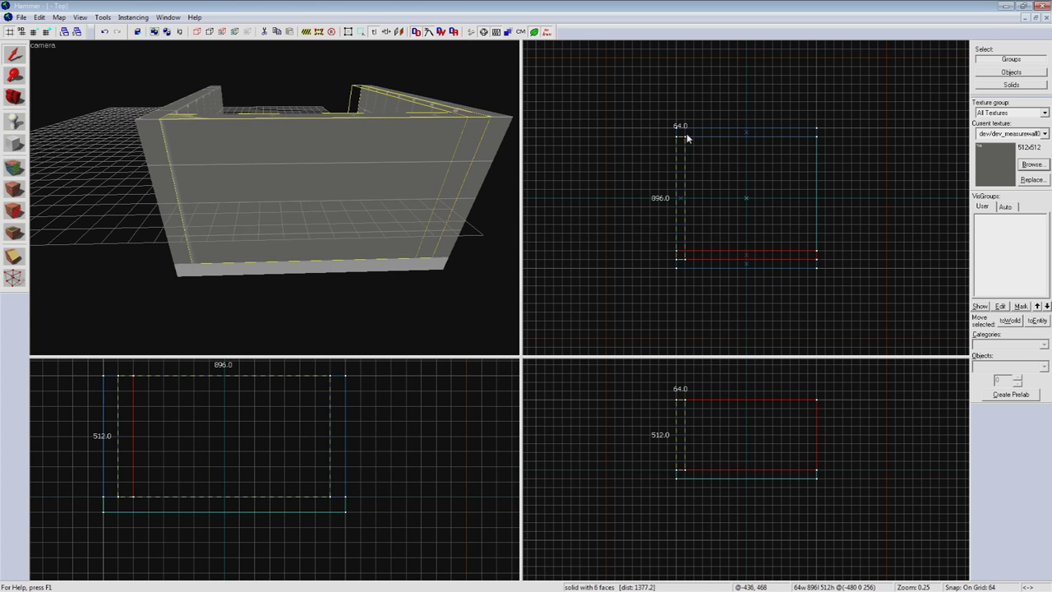
{"action": "mouse_move", "coordinate": [685, 137]}
{"action": "left_mouse_down"}
{"action": "mouse_move", "coordinate": [732, 153]}
{"action": "mouse_move", "coordinate": [814, 154]}
{"action": "left_mouse_up"}
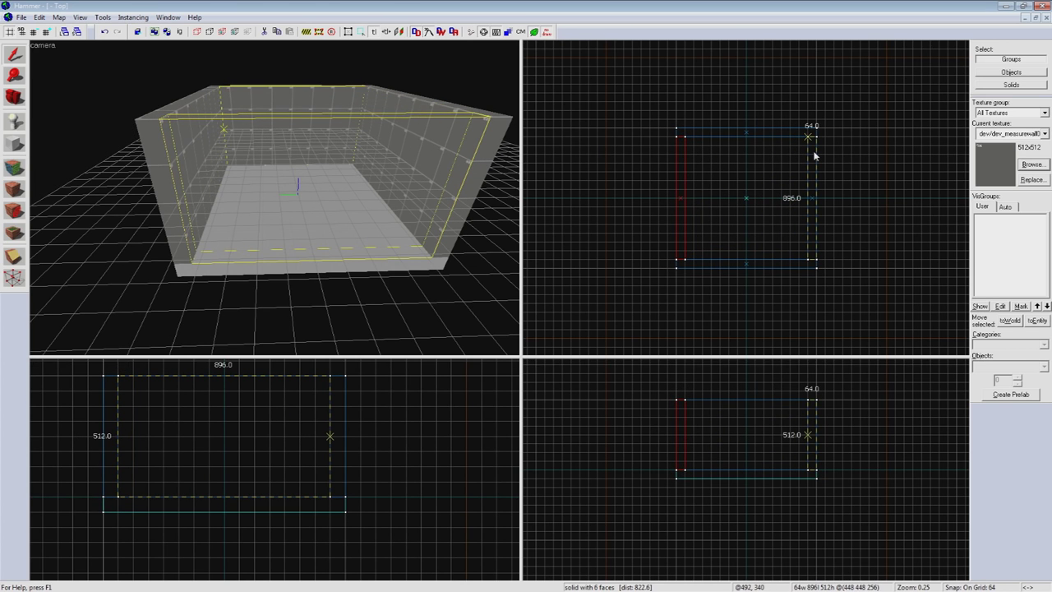
{"action": "left_click_drag", "start_coordinate": [814, 155], "coordinate": [814, 155], "text": "shift"}
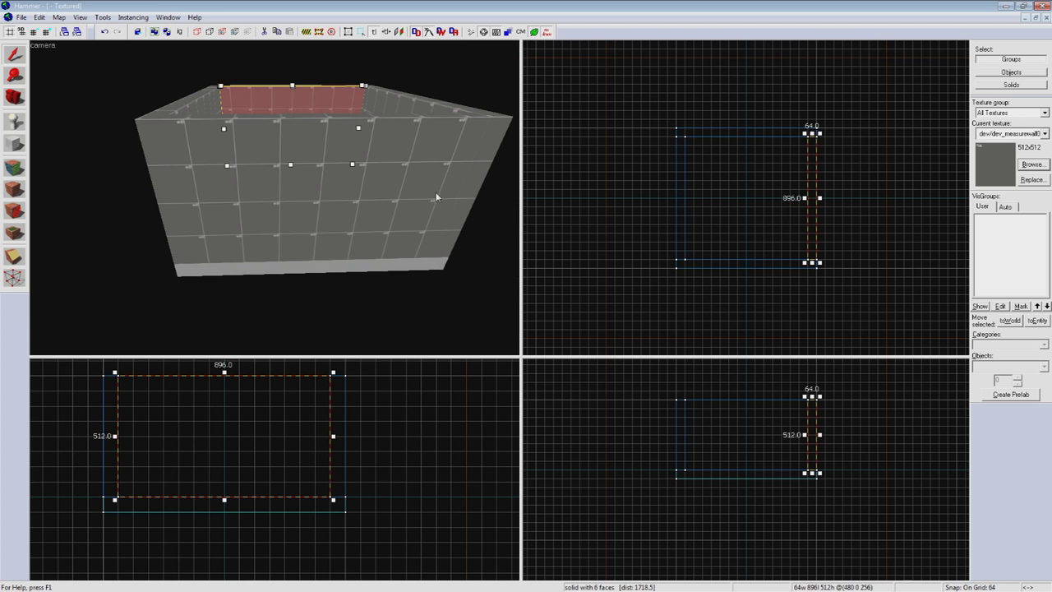
- Deselect the side wall and inspect the four-walled room from above and from inside
{"action": "key", "text": "z"}
{"action": "key", "text": "d"}
{"action": "key", "text": "s"}
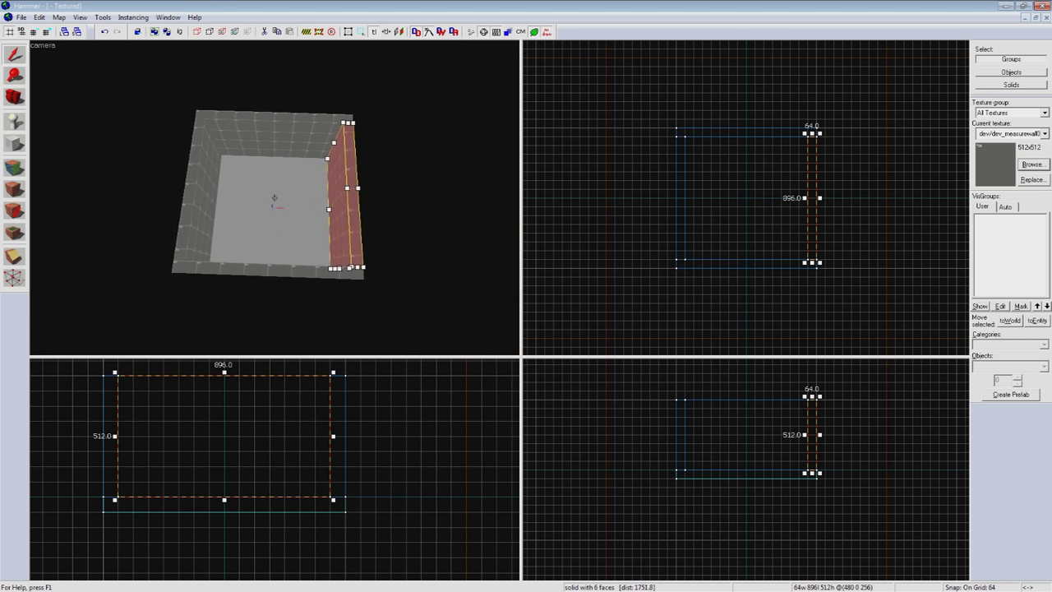
{"action": "key", "text": "a"}
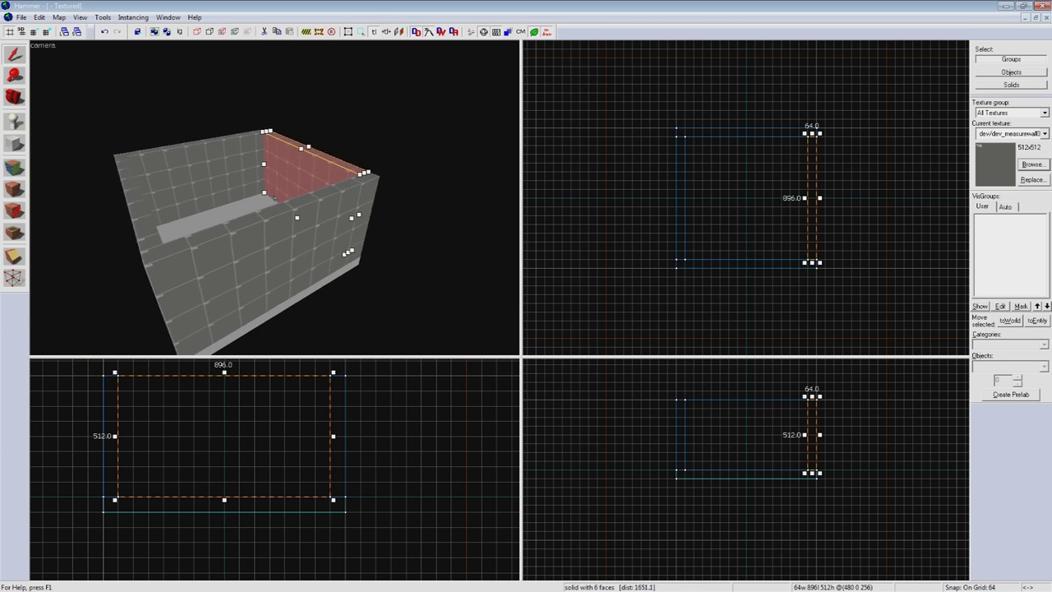
{"action": "key", "text": "s"}
{"action": "key", "text": "z"}
{"action": "left_click", "coordinate": [413, 284]}
{"action": "key", "text": "z"}
{"action": "key", "text": "w"}
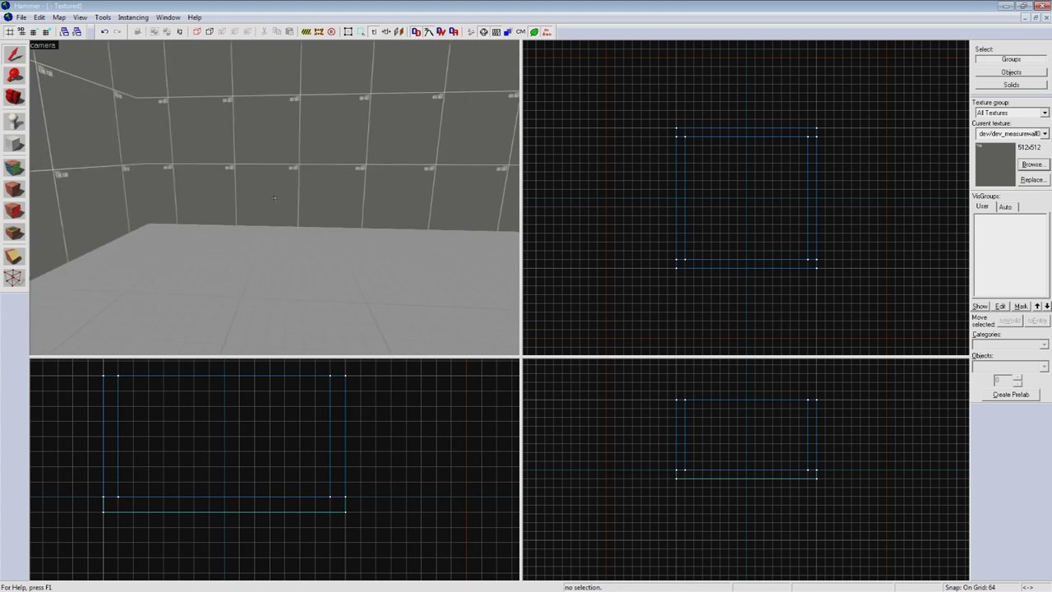
- Examine the roofless room from outside, looking at its open top and the surrounding void
{"action": "key", "text": "s"}
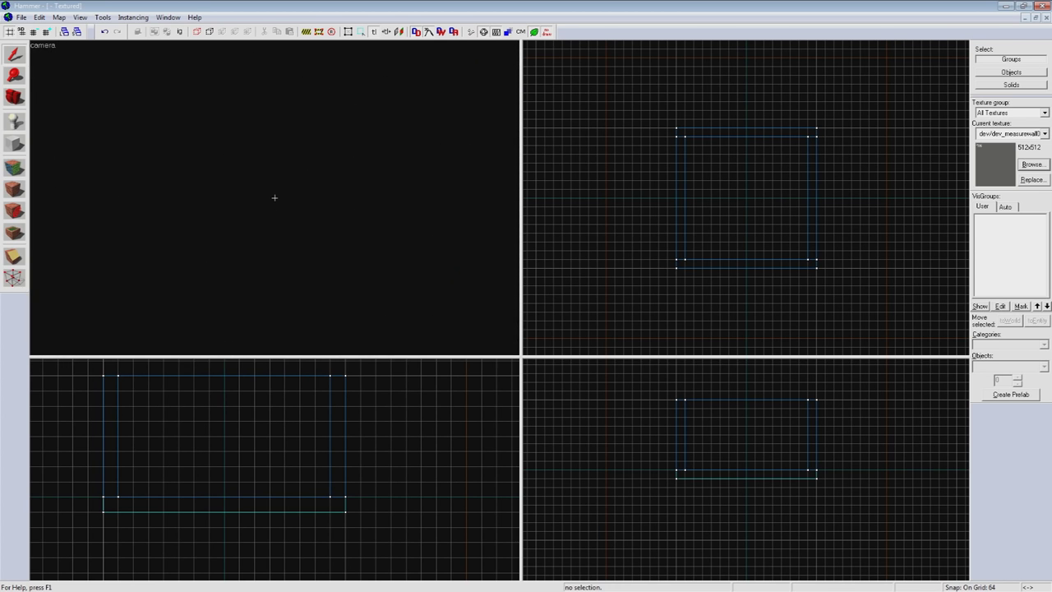
{"action": "key", "text": "s"}
{"action": "key", "text": "w"}
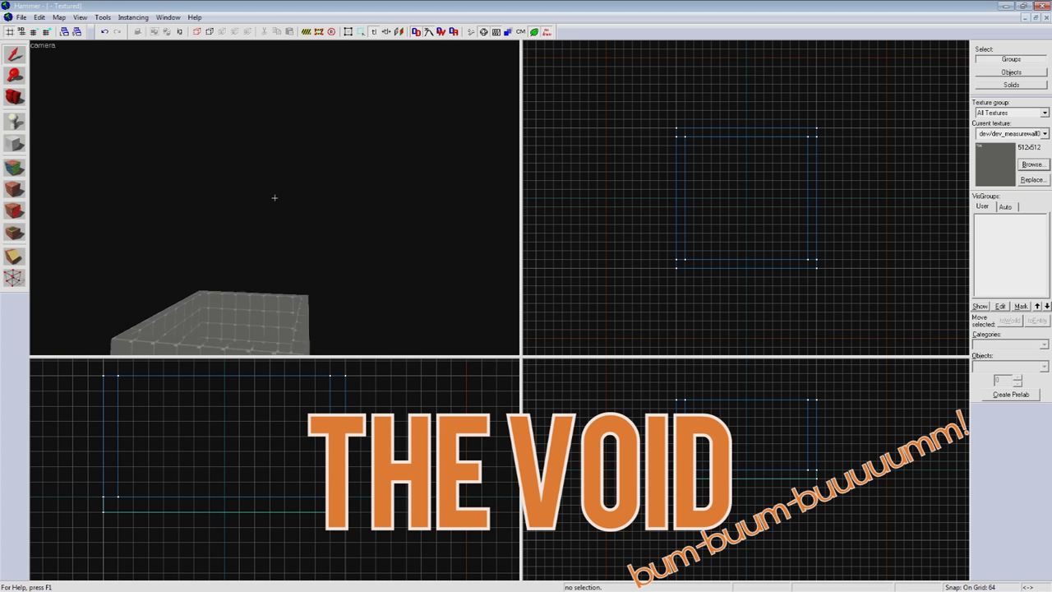
{"action": "key", "text": "z"}
{"action": "key", "text": "z"}
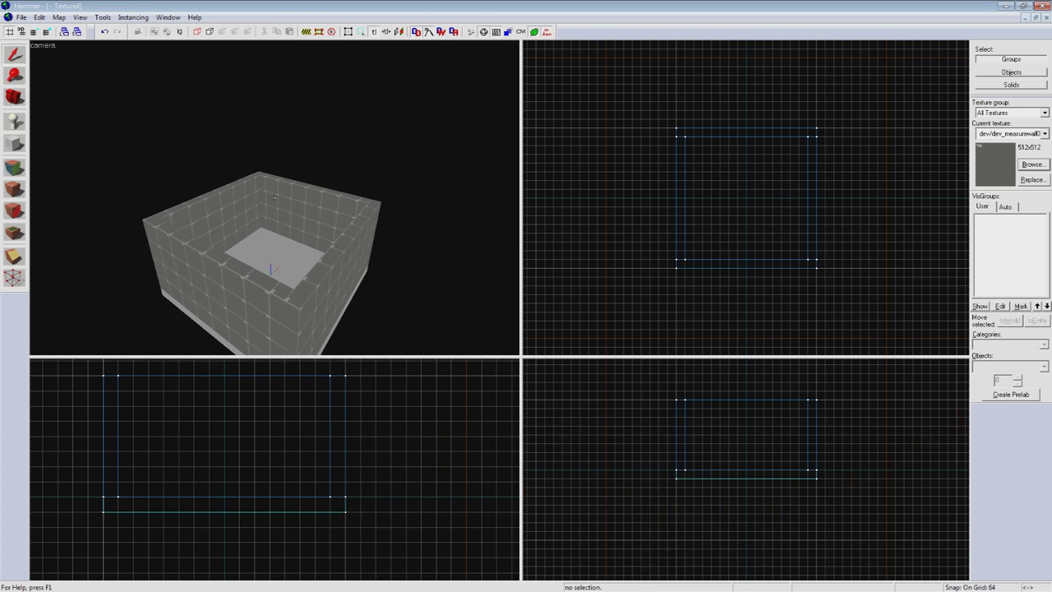
{"action": "key", "text": "d"}
{"action": "left_click_drag", "start_coordinate": [274, 197], "coordinate": [275, 197]}
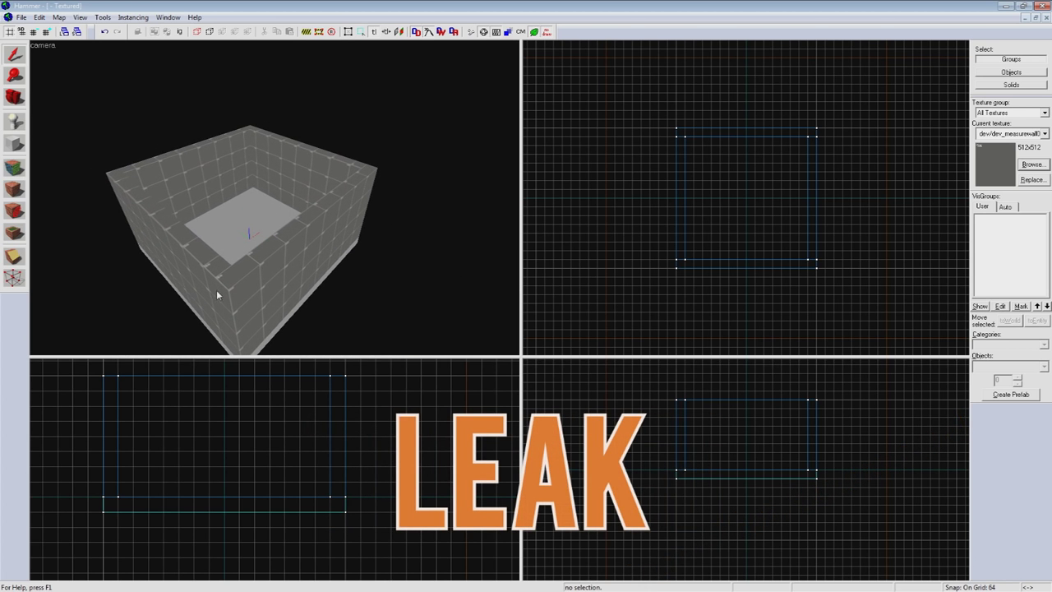
{"action": "scroll", "coordinate": [222, 451], "scroll_direction": "down", "scroll_amount": 4}
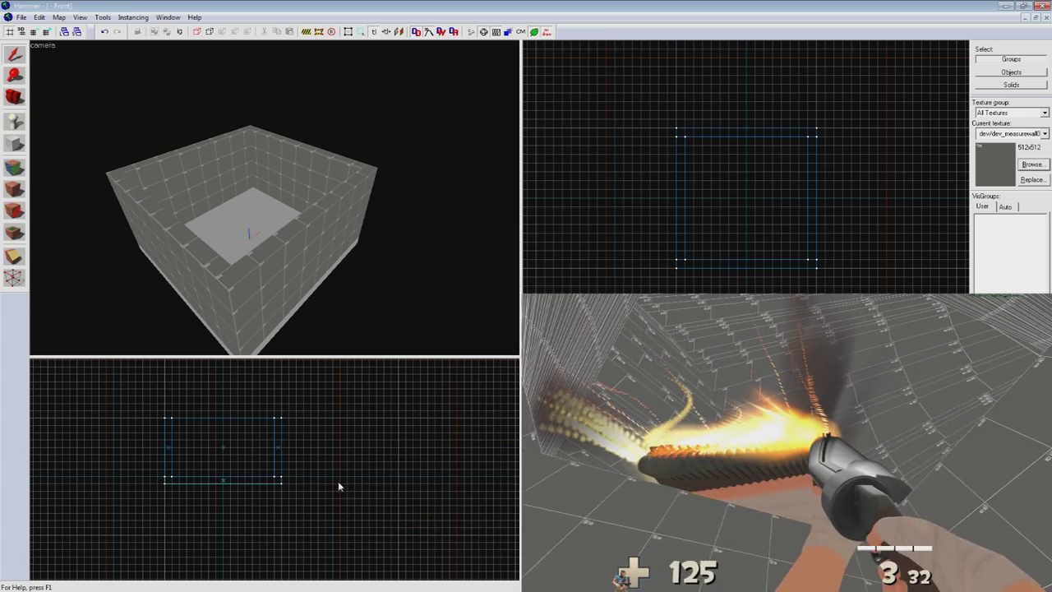
{"action": "key", "text": "z"}
{"action": "key", "text": "d"}
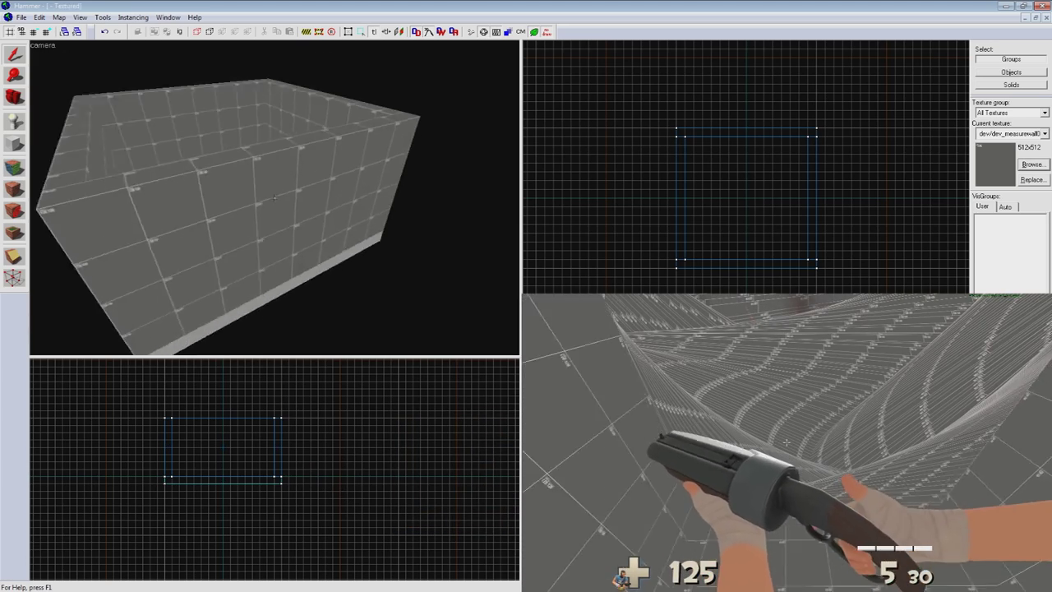
{"action": "key", "text": "s"}
{"action": "key", "text": "a"}
{"action": "key", "text": "w"}
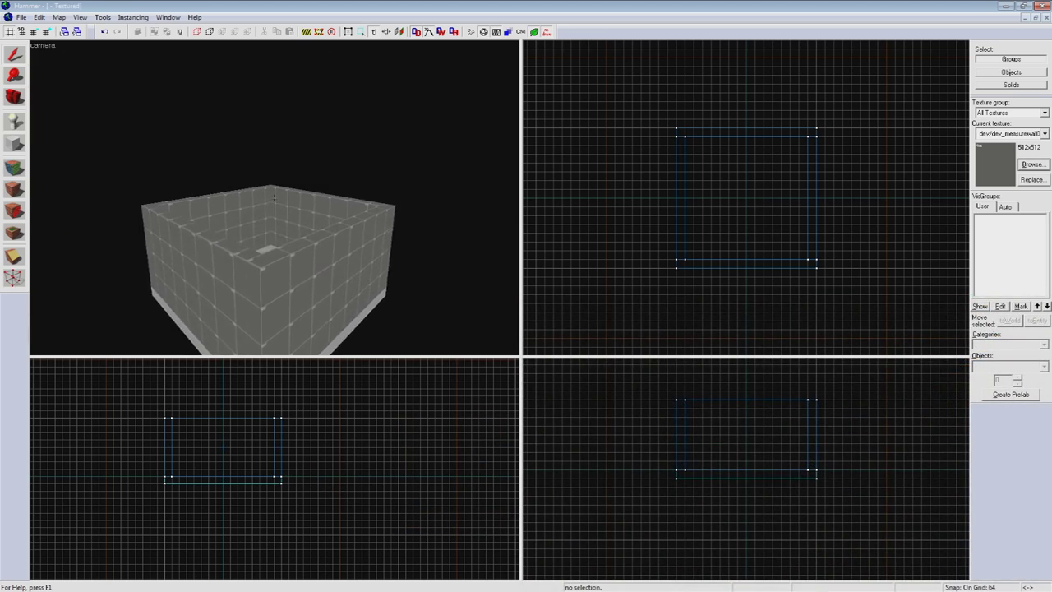
{"action": "left_click_drag", "start_coordinate": [273, 197], "coordinate": [274, 197]}
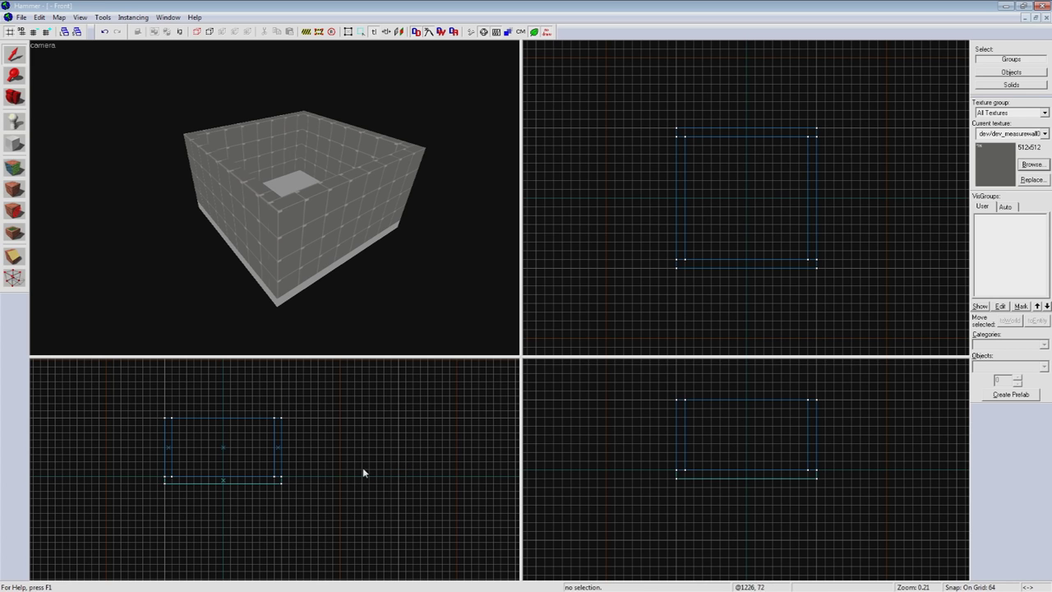
{"action": "key", "text": "w"}
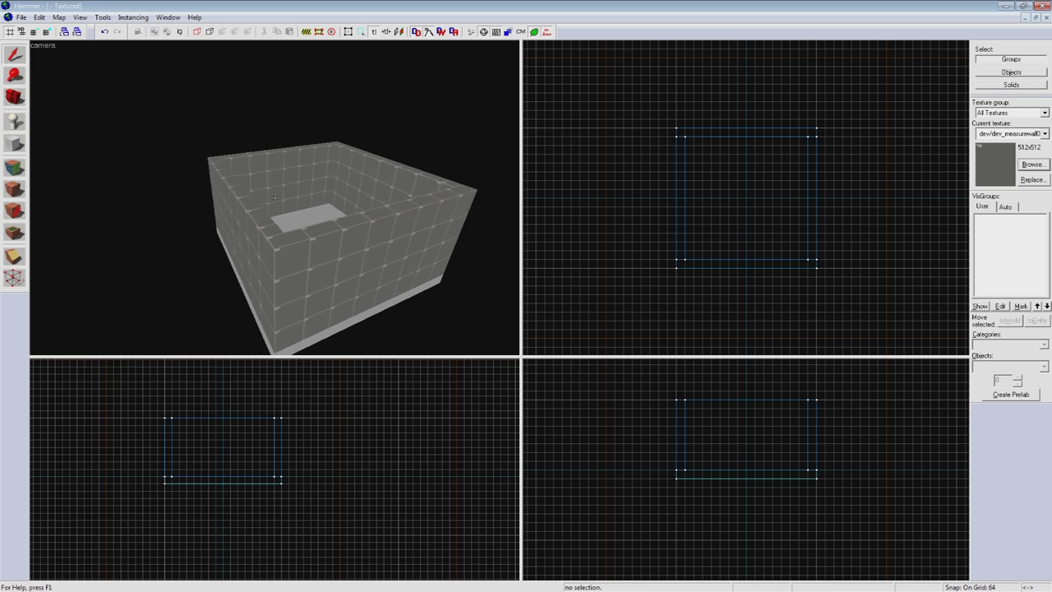
- Duplicate the floor block onto the tops of the walls as a ceiling, apply the current measure-wall texture to it, and deselect it
{"action": "left_click", "coordinate": [277, 193]}
{"action": "scroll", "coordinate": [168, 477], "scroll_direction": "up", "scroll_amount": 5}
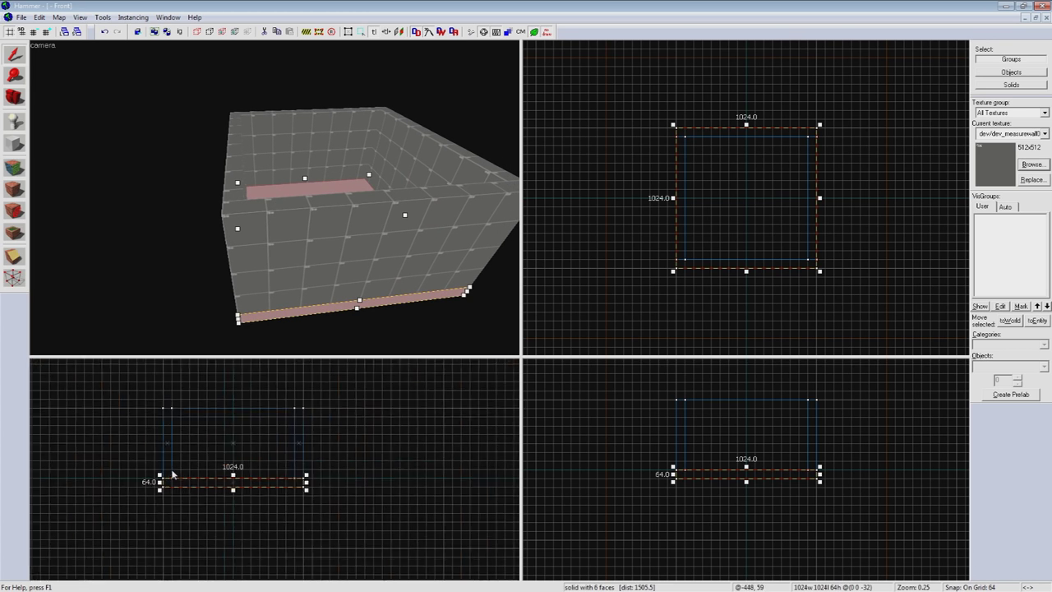
{"action": "mouse_move", "coordinate": [173, 490]}
{"action": "left_mouse_down"}
{"action": "mouse_move", "coordinate": [174, 408]}
{"action": "mouse_move", "coordinate": [176, 436]}
{"action": "left_mouse_up"}
{"action": "key", "text": "Return"}
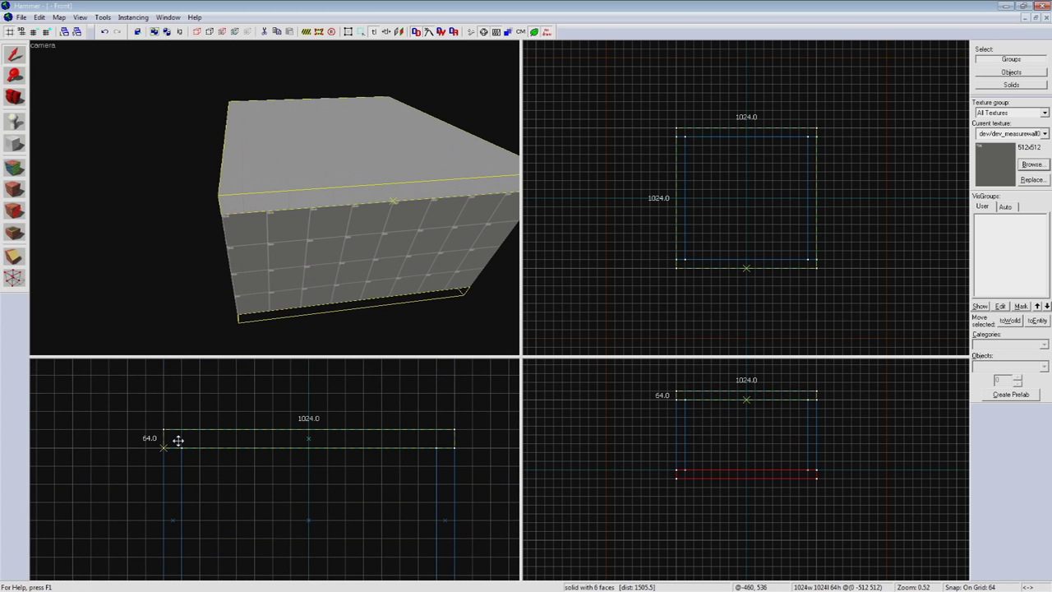
{"action": "left_click", "coordinate": [22, 194]}
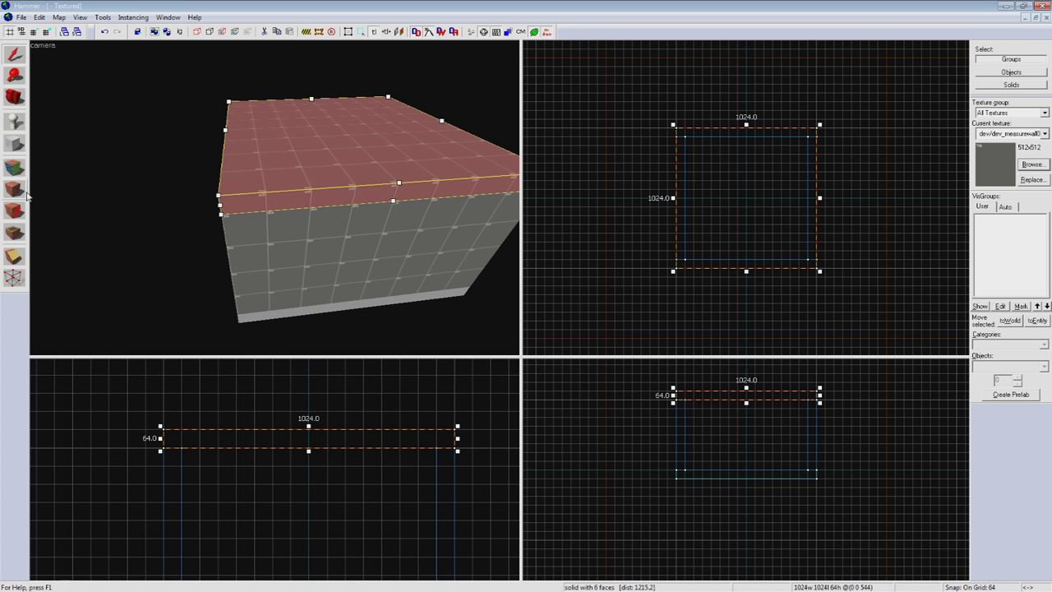
{"action": "left_click", "coordinate": [342, 342]}
- Place an info_player_teamspawn entity on the floor inside the sealed room with the Entity tool
{"action": "key", "text": "z"}
{"action": "key", "text": "w"}
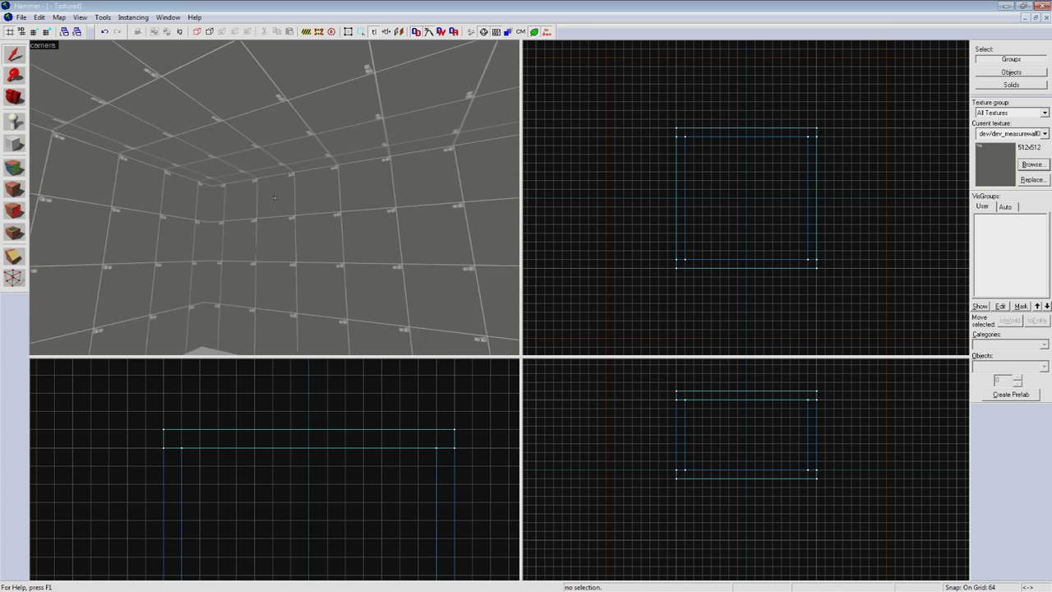
{"action": "key", "text": "s"}
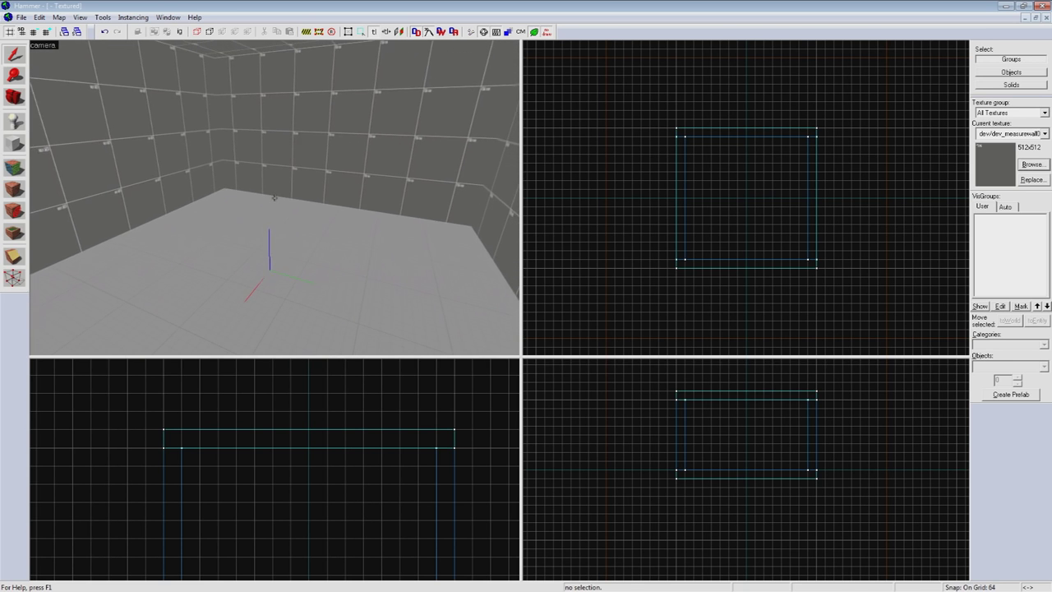
{"action": "key", "text": "z"}
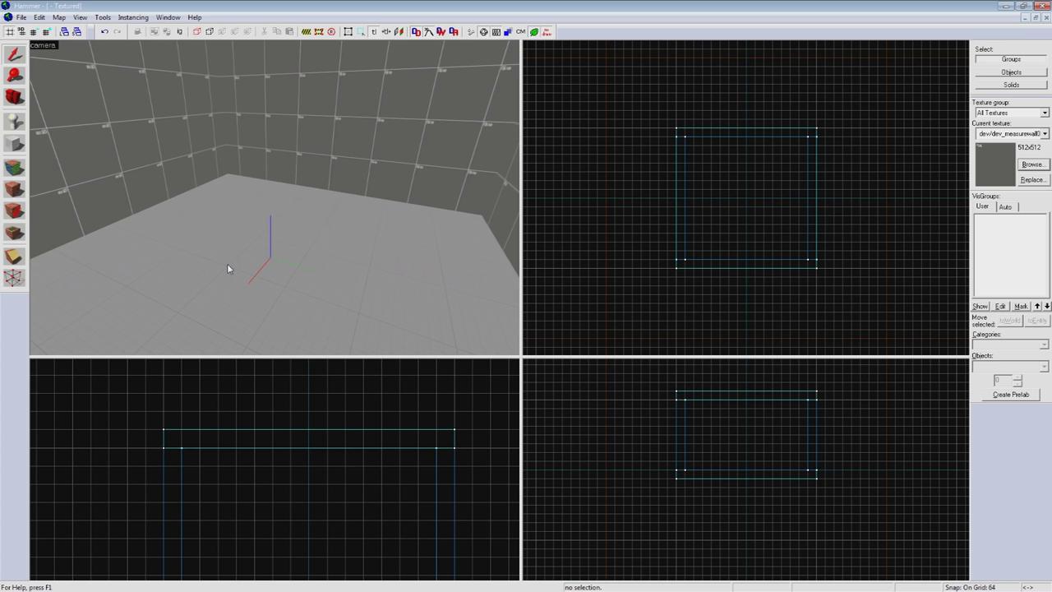
{"action": "key", "text": "shift+e"}
{"action": "left_click", "coordinate": [14, 122]}
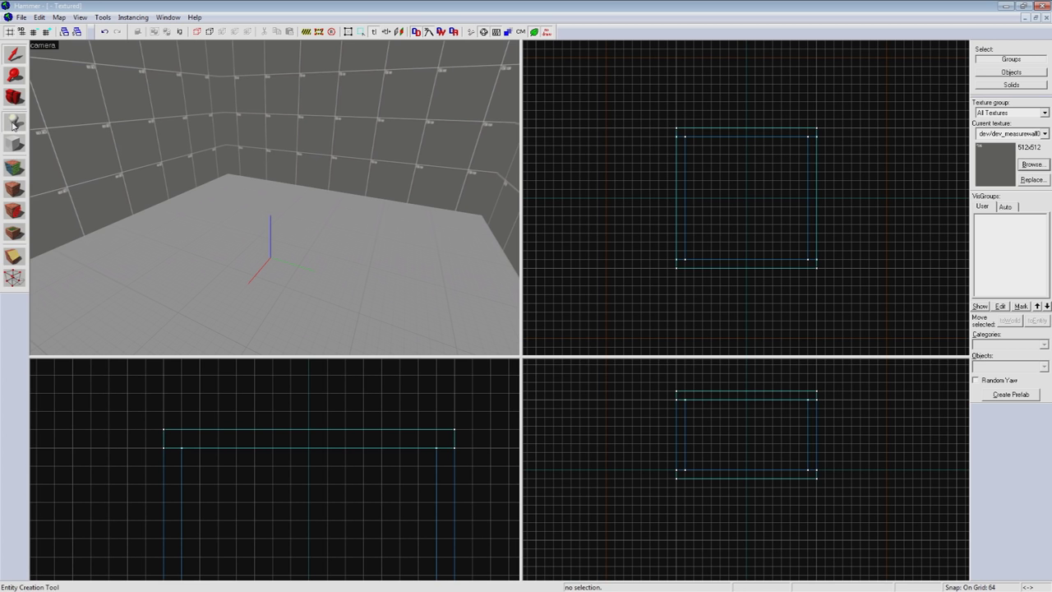
{"action": "left_click", "coordinate": [178, 243]}
- Examine the placed player spawn model up close in the 3D view
{"action": "key", "text": "w"}
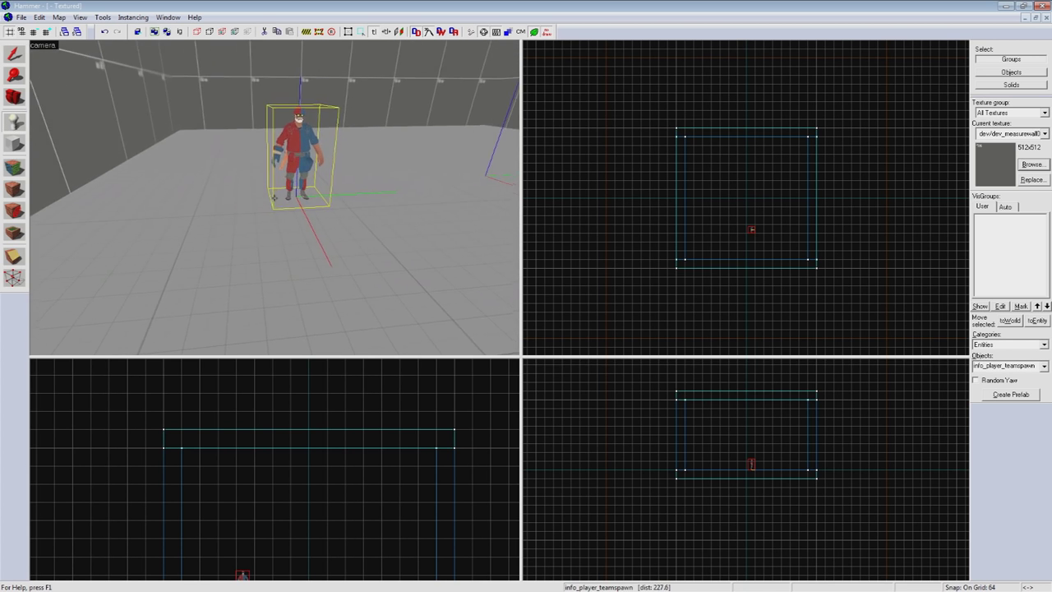
{"action": "key", "text": "w"}
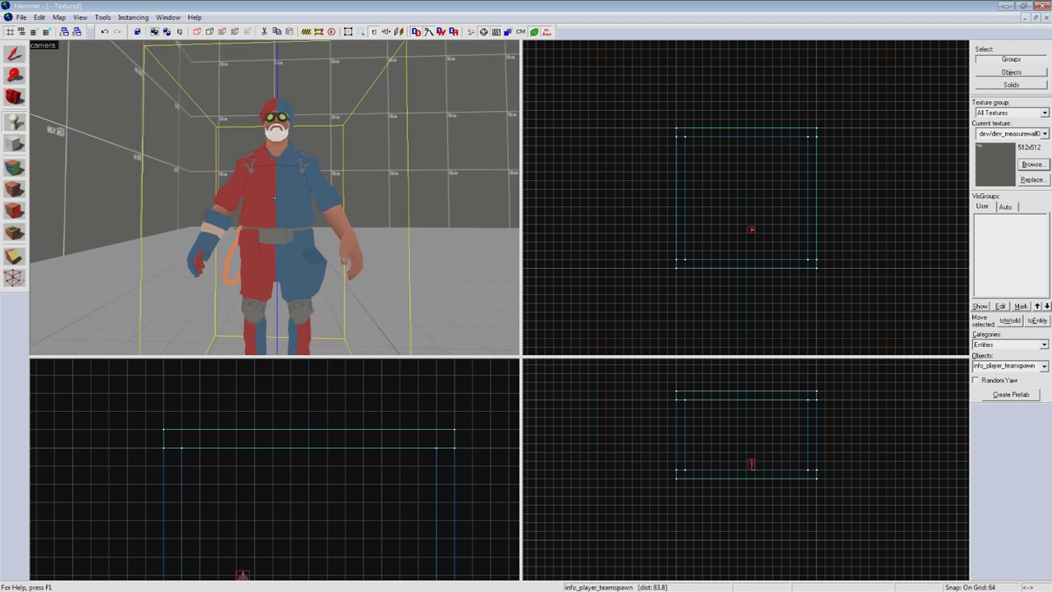
{"action": "key", "text": "s"}
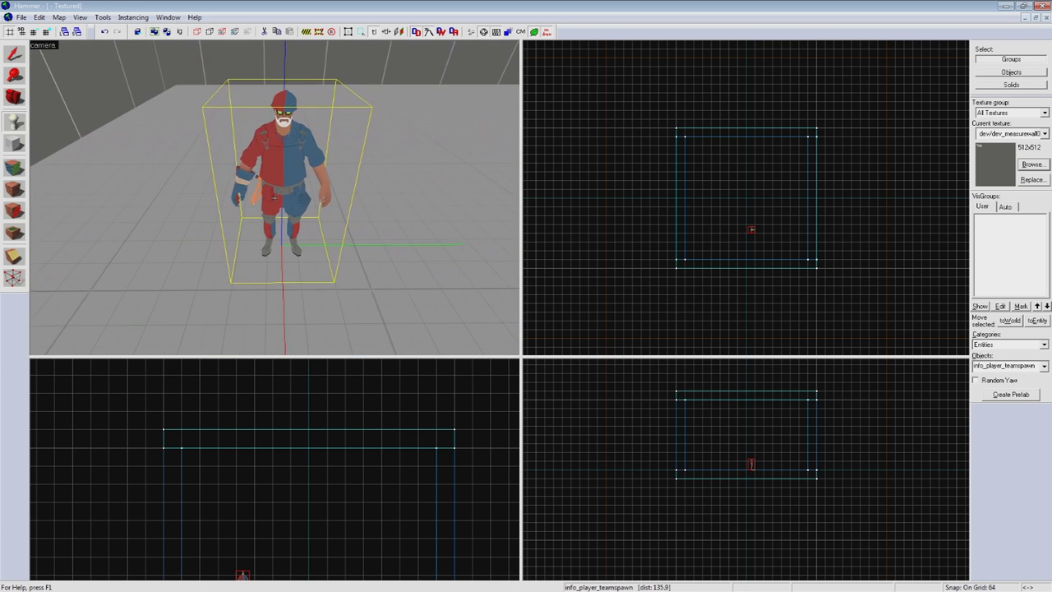
{"action": "key", "text": "w"}
{"action": "key", "text": "d"}
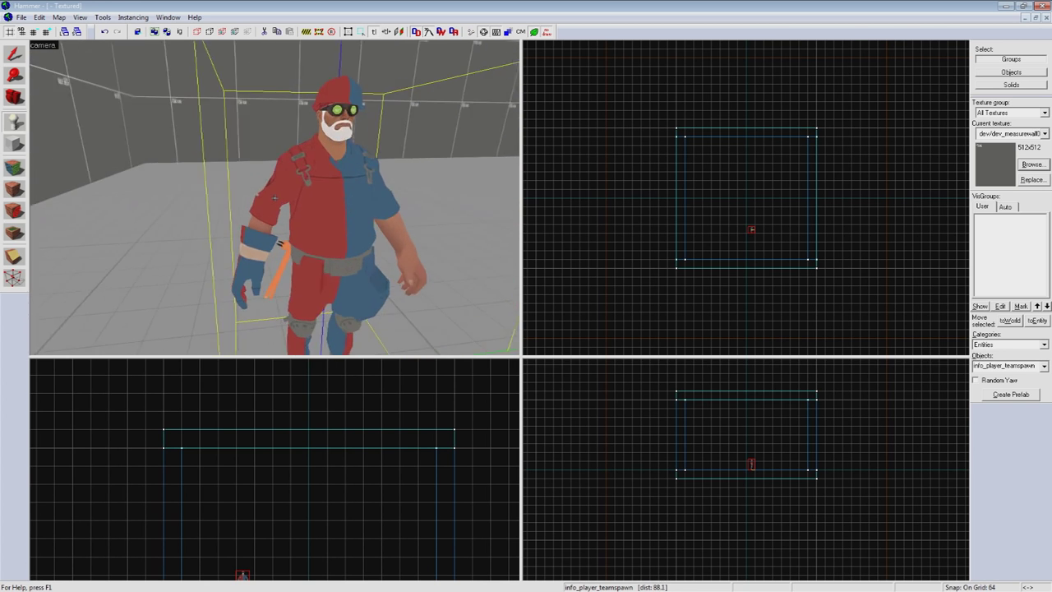
{"action": "key", "text": "w"}
{"action": "key", "text": "w"}
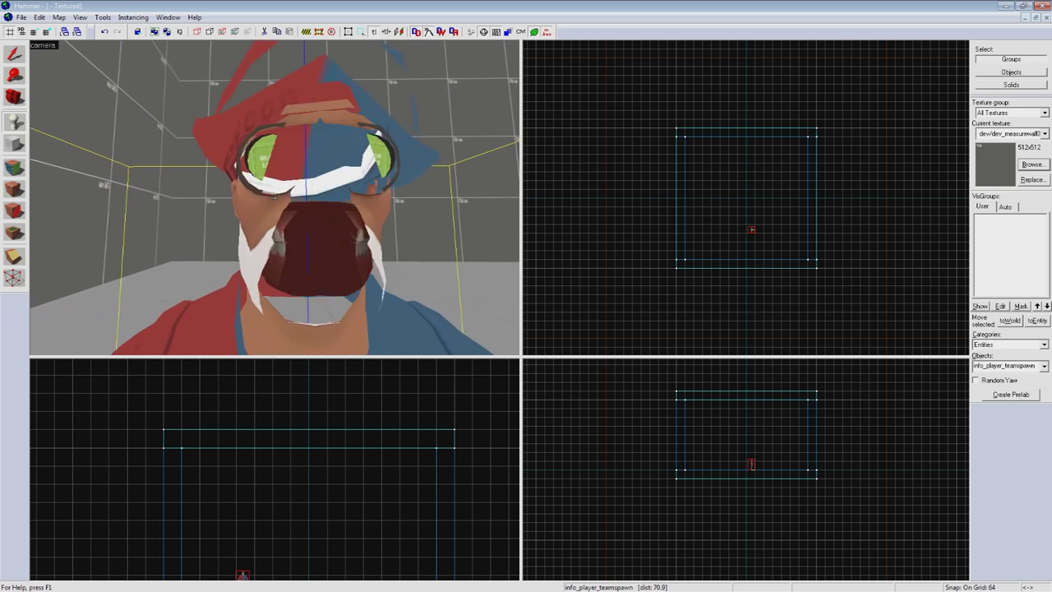
- Examine the player spawn and its surroundings inside the room from several distances and angles in the 3D view
{"action": "key", "text": "s"}
{"action": "key", "text": "a"}
{"action": "key", "text": "s"}
{"action": "key", "text": "a"}
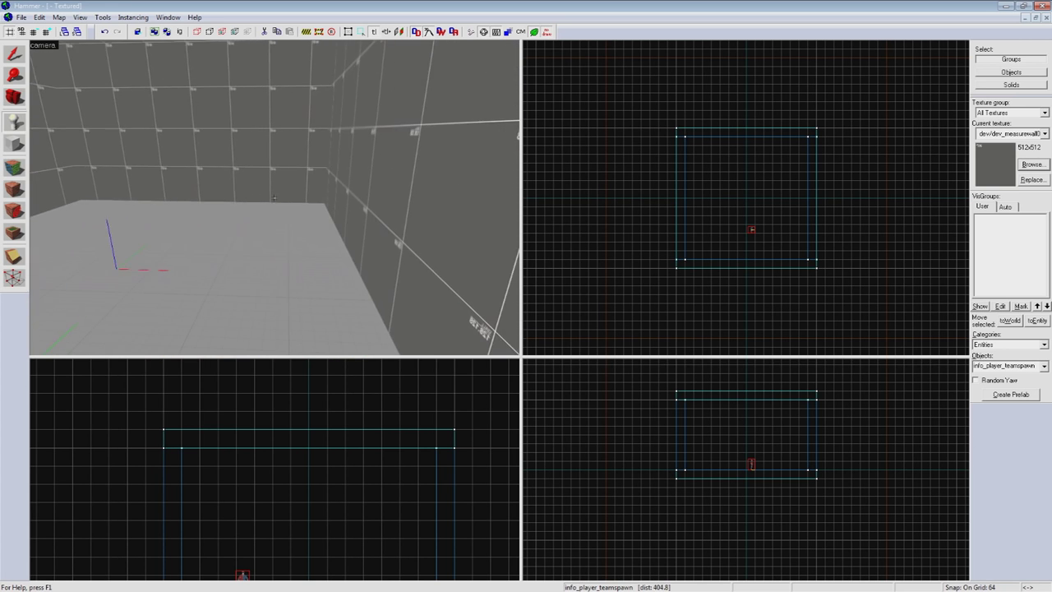
{"action": "key", "text": "d"}
{"action": "key", "text": "a"}
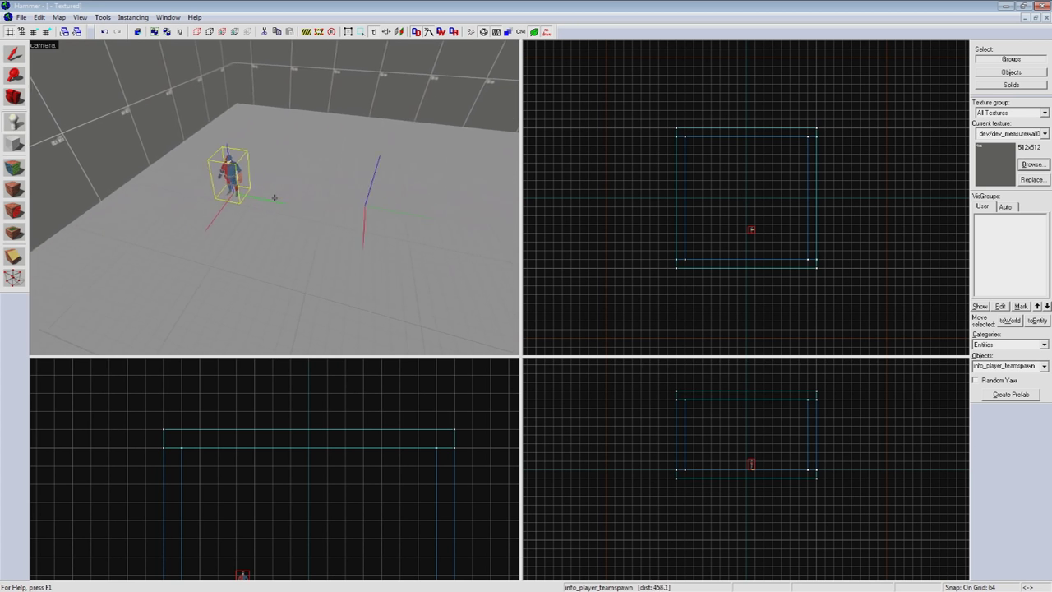
{"action": "key", "text": "d"}
{"action": "key", "text": "w"}
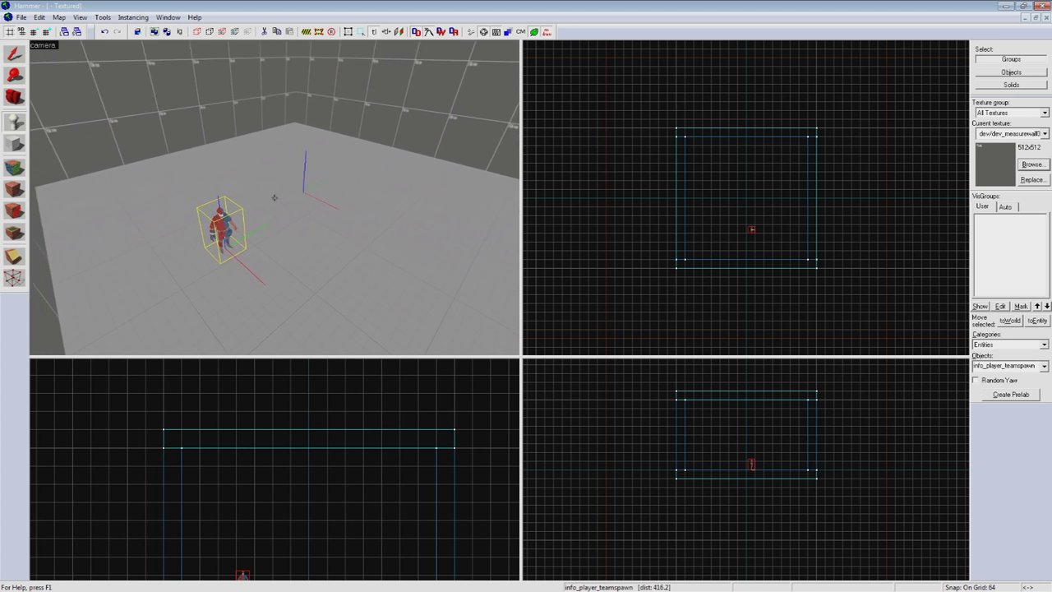
{"action": "key", "text": "s"}
{"action": "key", "text": "a"}
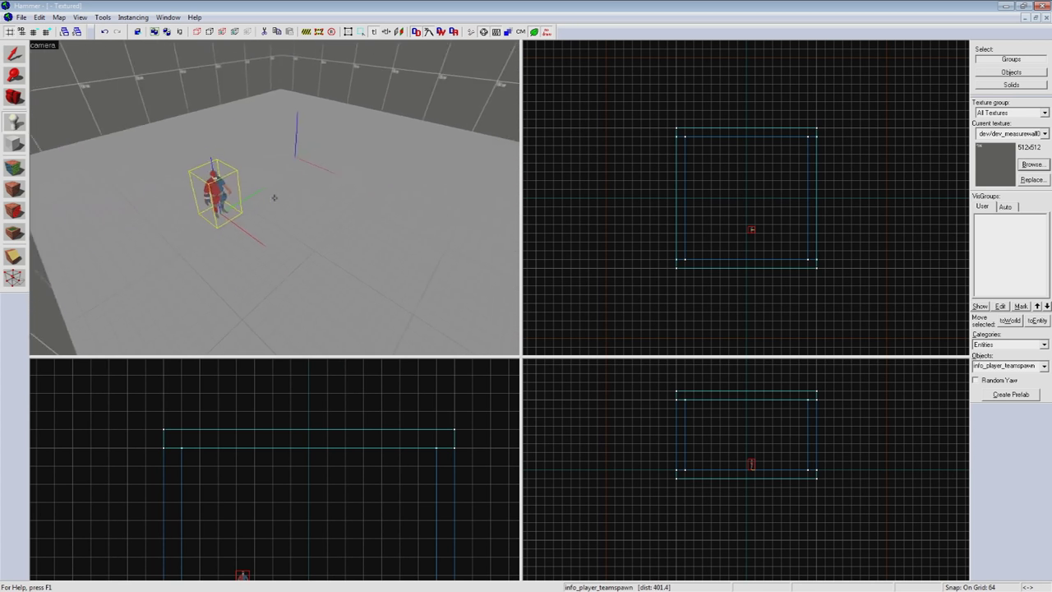
{"action": "key", "text": "Up"}
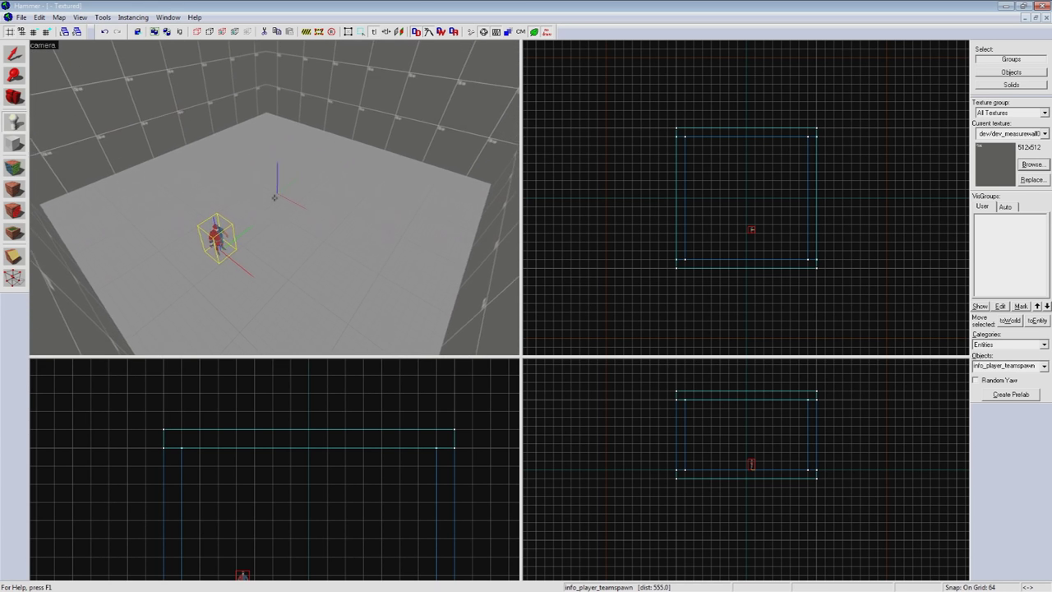
{"action": "key", "text": "Up"}
{"action": "key", "text": "Down"}
{"action": "key", "text": "s"}
{"action": "key", "text": "w"}
{"action": "key", "text": "z"}
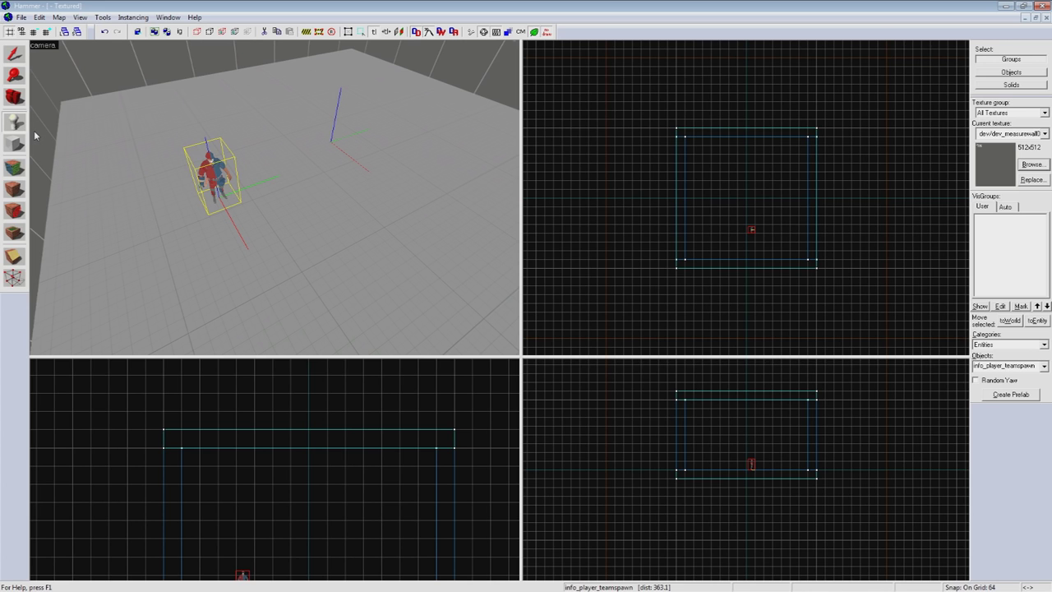
- Move the player spawn to the centre of the room in the top view with the Selection tool
{"action": "left_click", "coordinate": [13, 54]}
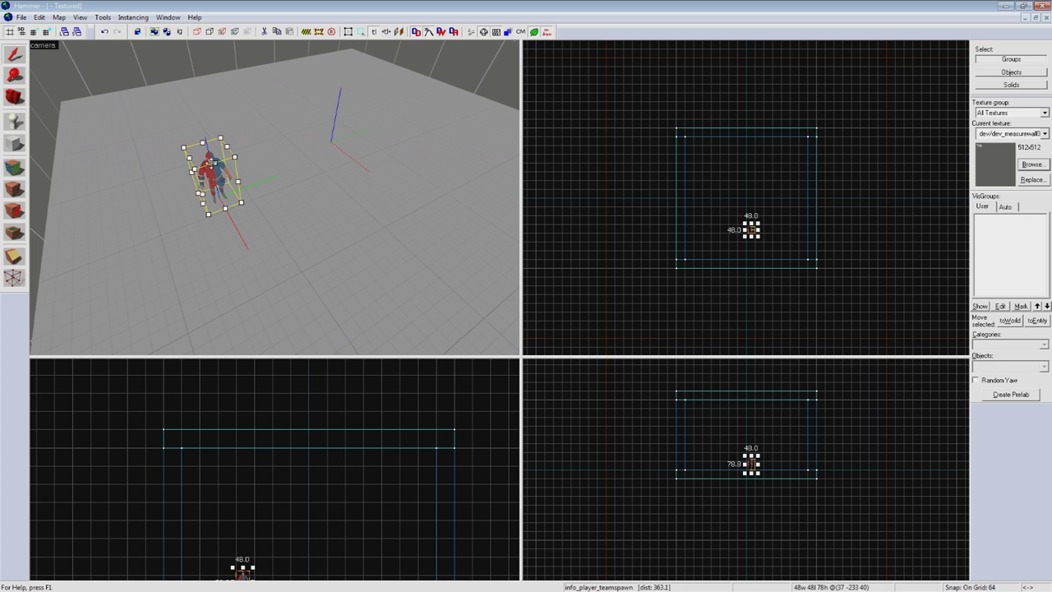
{"action": "left_click_drag", "start_coordinate": [217, 180], "coordinate": [236, 123]}
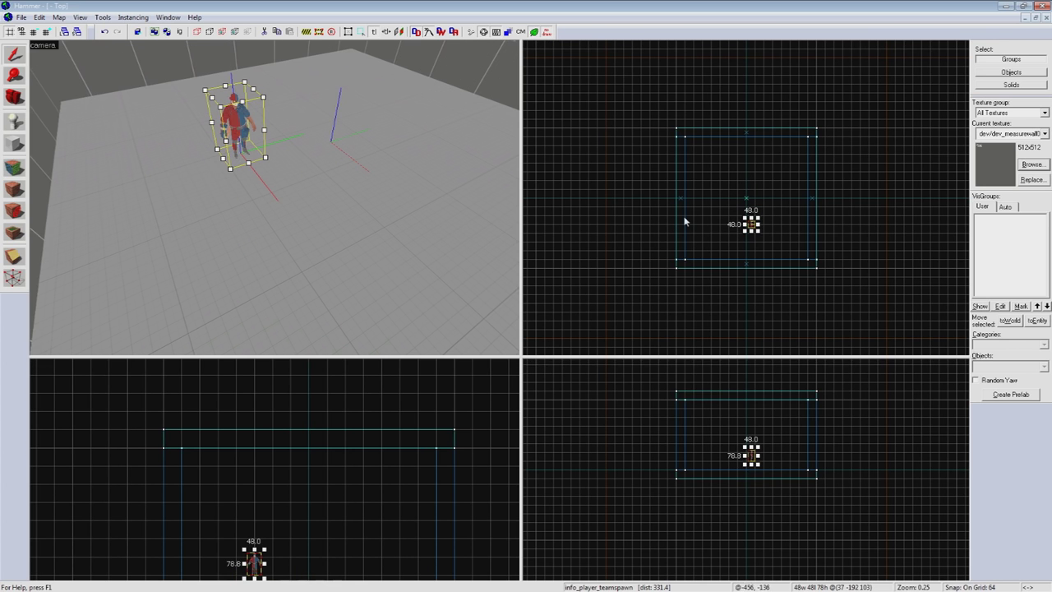
{"action": "left_click_drag", "start_coordinate": [755, 232], "coordinate": [749, 204]}
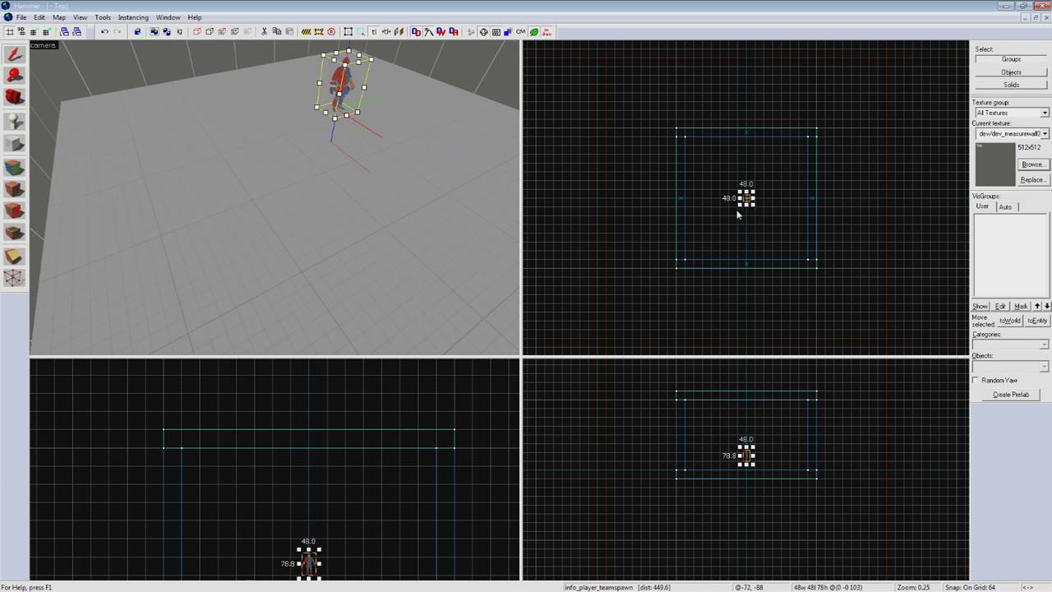
- Rotate the player spawn a quarter turn clockwise in the top view
{"action": "scroll", "coordinate": [750, 184], "scroll_direction": "up", "scroll_amount": 7}
{"action": "left_click", "coordinate": [763, 249]}
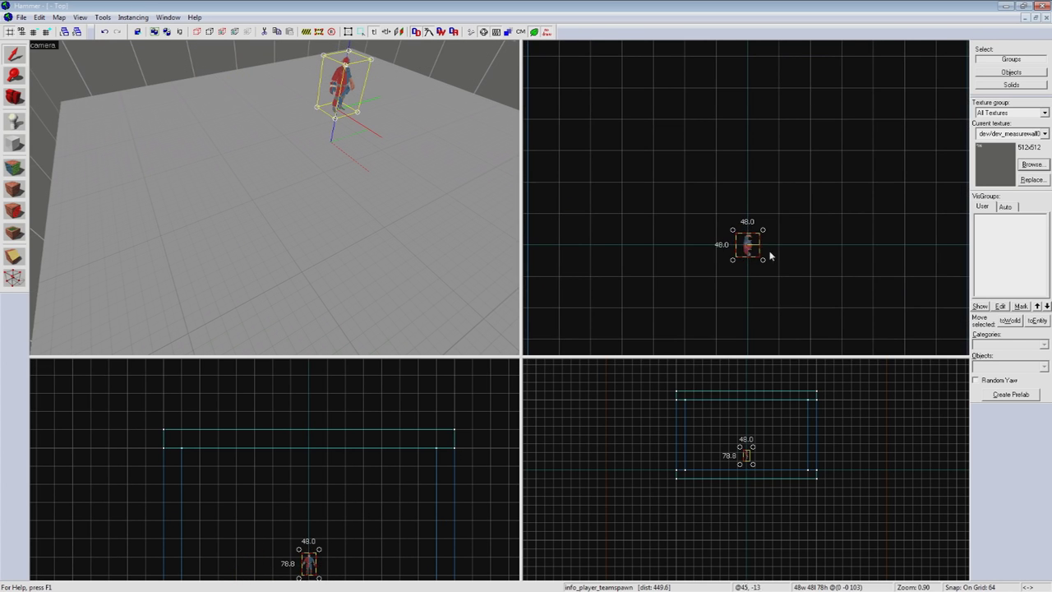
{"action": "left_click_drag", "start_coordinate": [764, 263], "coordinate": [711, 293]}
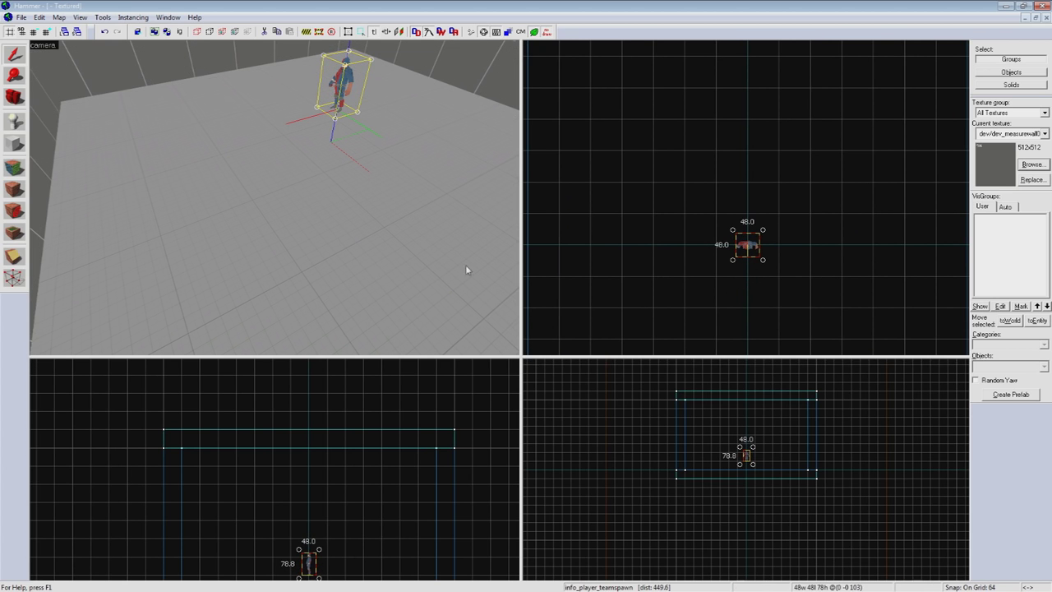
- Reduce the grid size to 16 and lower the player spawn in the front view until it stands just above the floor
{"action": "middle_click_drag", "start_coordinate": [321, 579], "coordinate": [317, 520]}
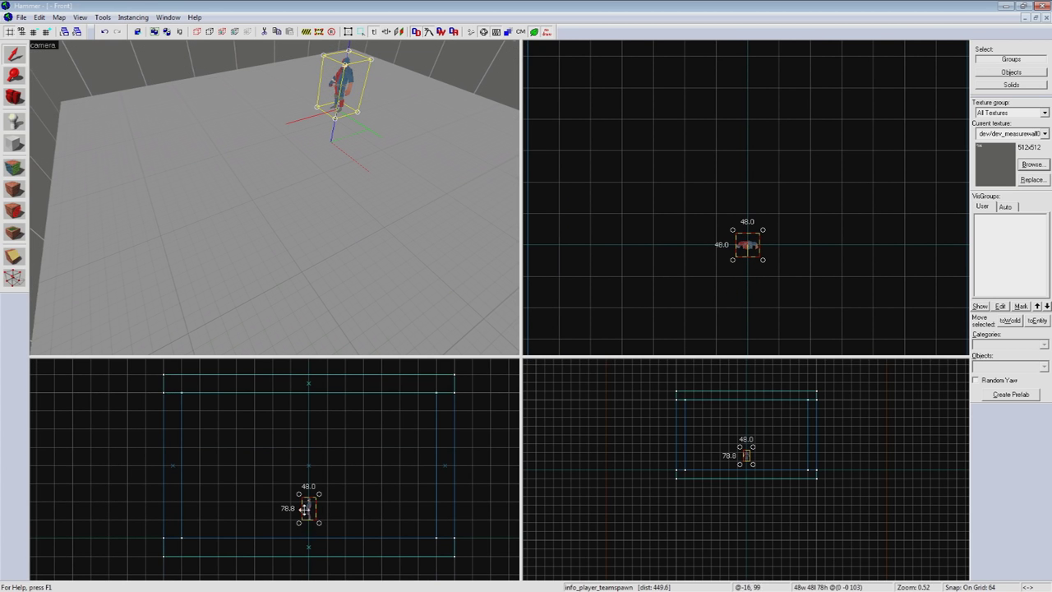
{"action": "key", "text": "["}
{"action": "key", "text": "["}
{"action": "key", "text": "["}
{"action": "scroll", "coordinate": [304, 508], "scroll_direction": "up", "scroll_amount": 5}
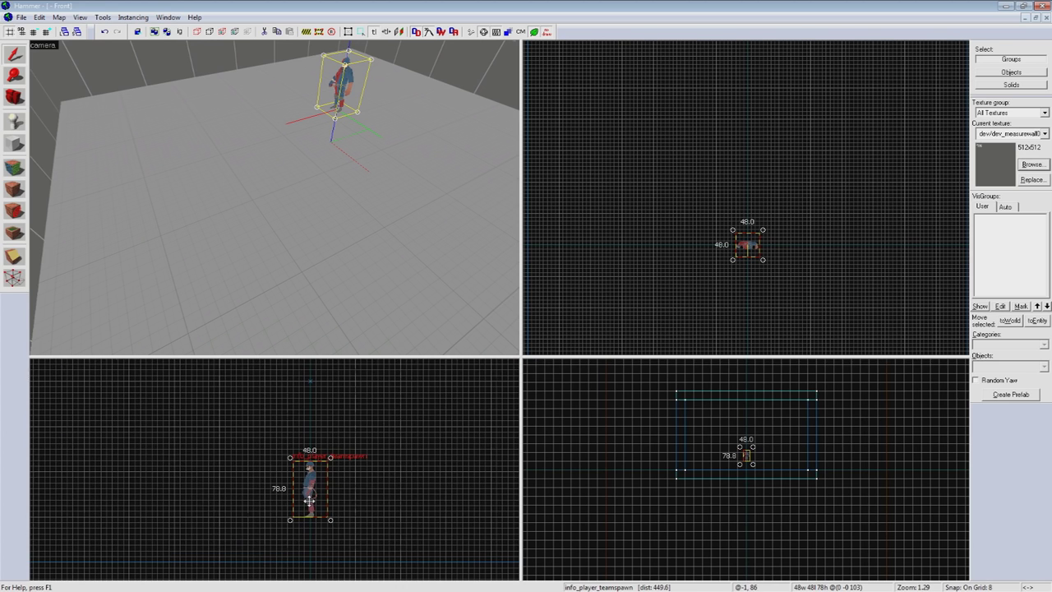
{"action": "key", "text": "]"}
{"action": "key", "text": "Down"}
{"action": "left_click_drag", "start_coordinate": [310, 433], "coordinate": [310, 467]}
{"action": "key", "text": "z"}
{"action": "key", "text": "w"}
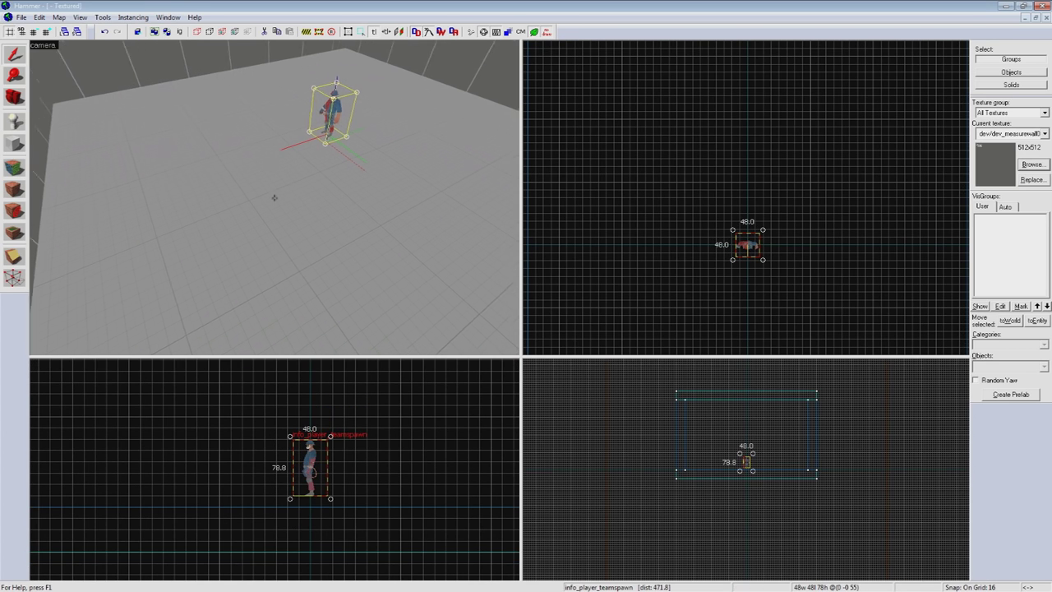
{"action": "key", "text": "s"}
{"action": "key", "text": "z"}
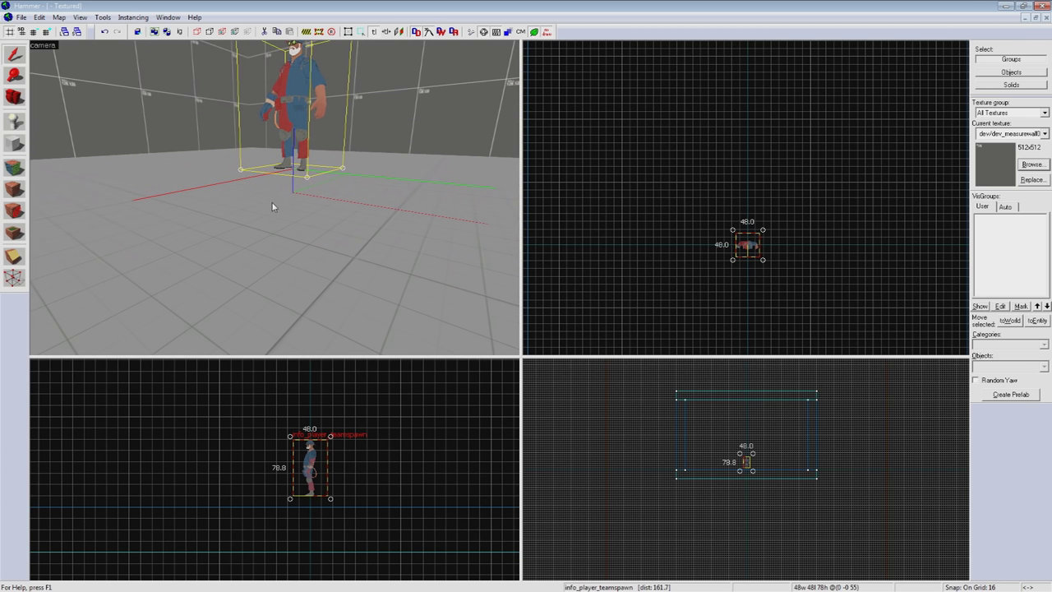
- Save the map in the mapsrc folder as a Valve Map File named first_room
{"action": "left_click", "coordinate": [21, 18]}
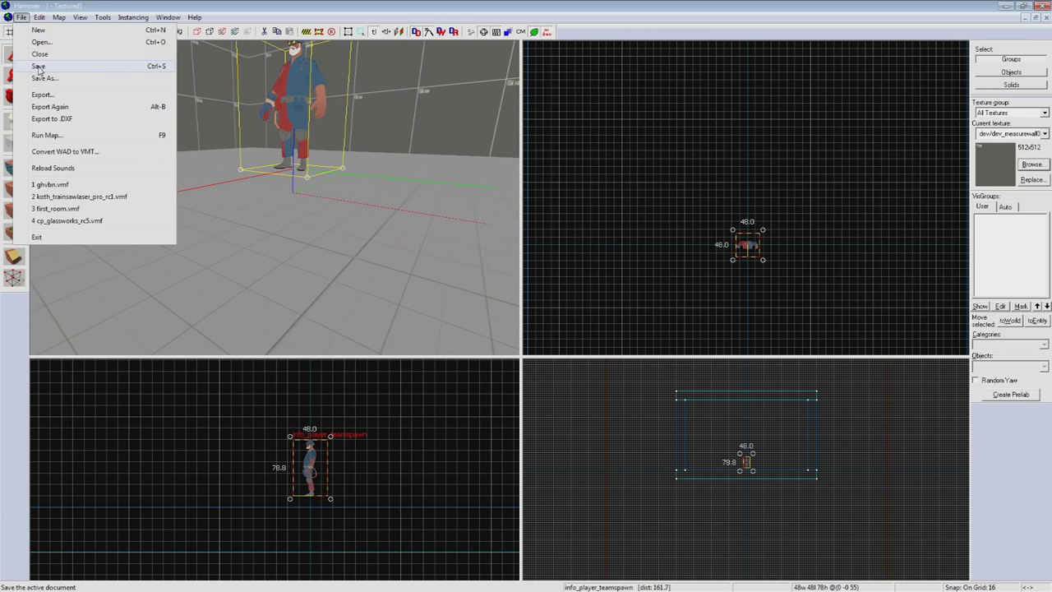
{"action": "left_click", "coordinate": [58, 69]}
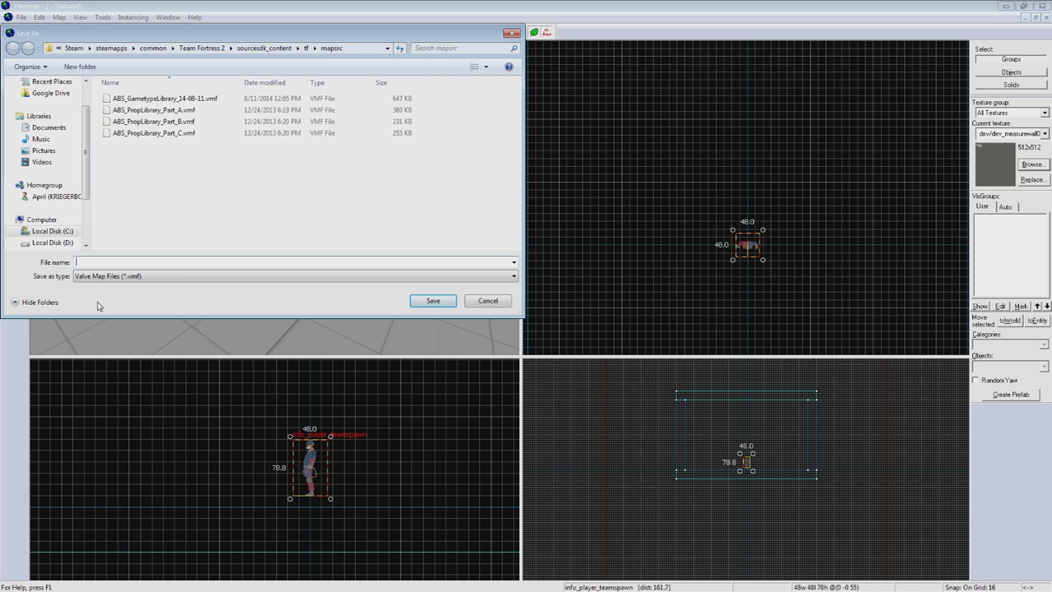
{"action": "type", "text": "firs"}
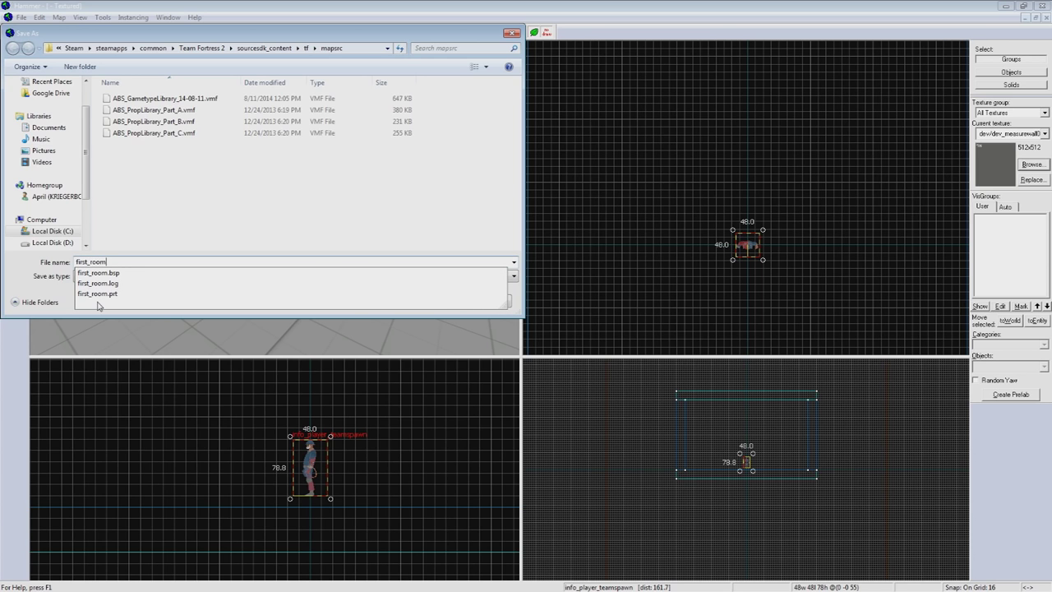
{"action": "type", "text": "t_room"}
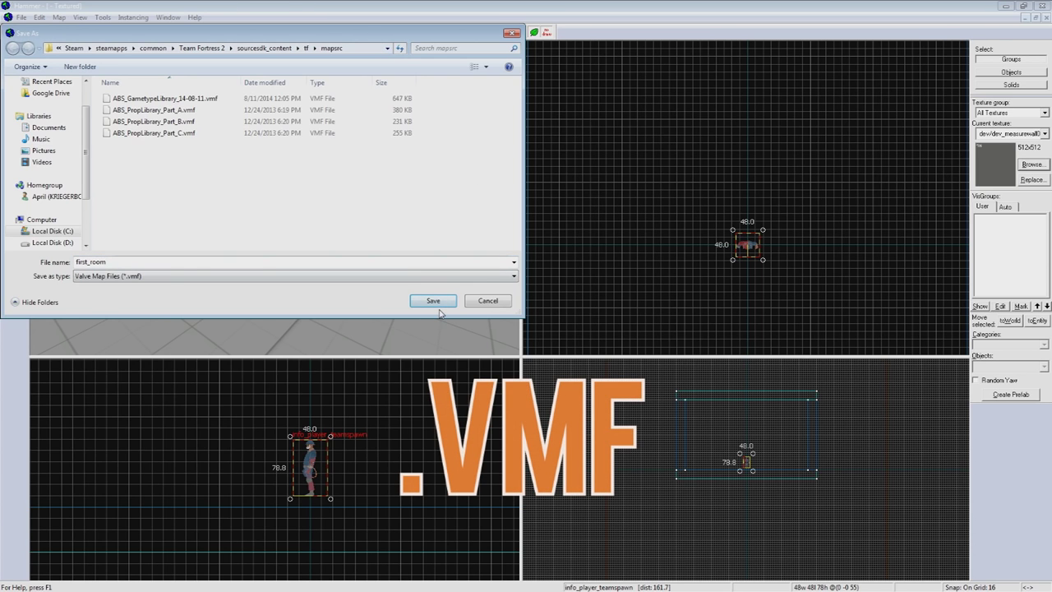
{"action": "left_click", "coordinate": [441, 302]}
- Deselect the player spawn and view it within the room in the 3D view
{"action": "key", "text": "z"}
{"action": "key", "text": "s"}
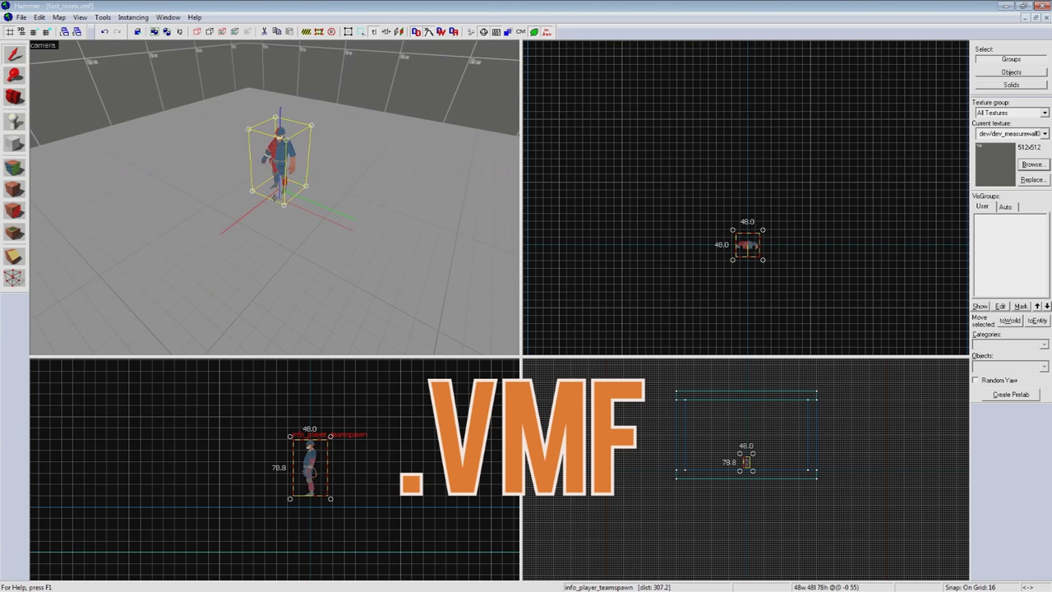
{"action": "key", "text": "z"}
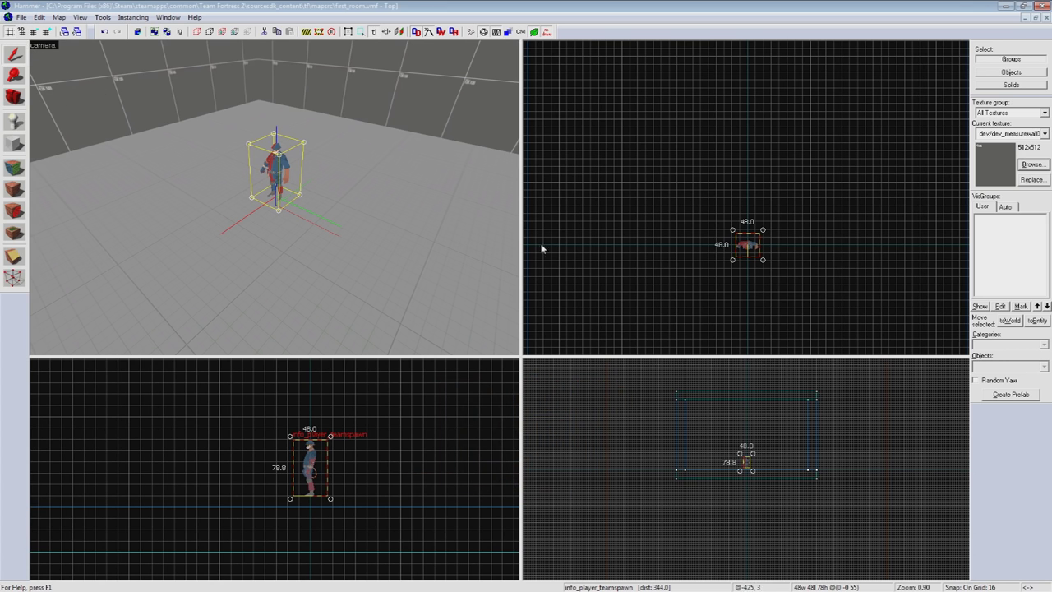
{"action": "left_click", "coordinate": [608, 265]}
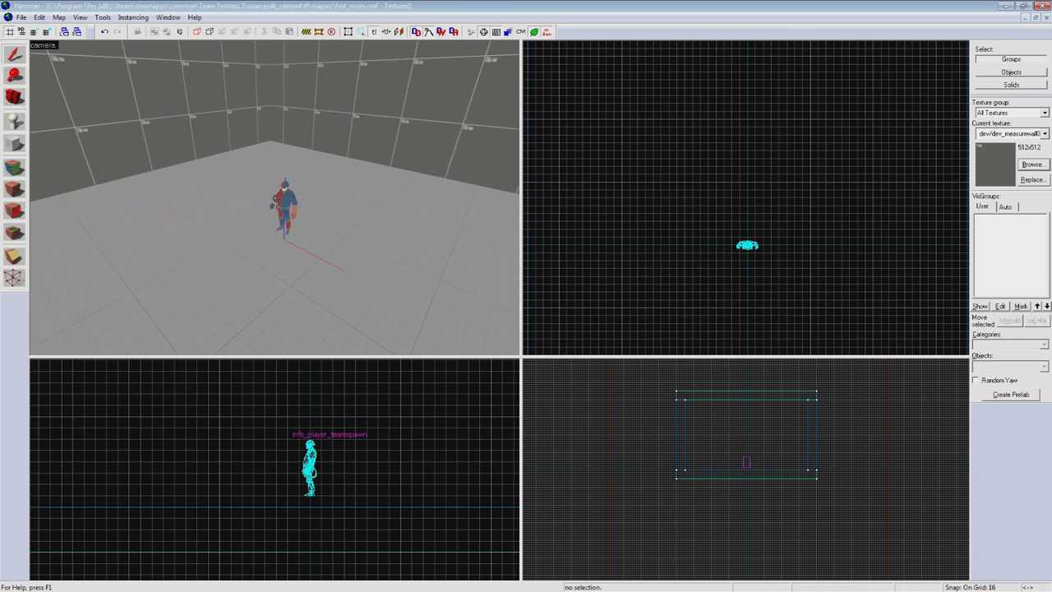
{"action": "key", "text": "s"}
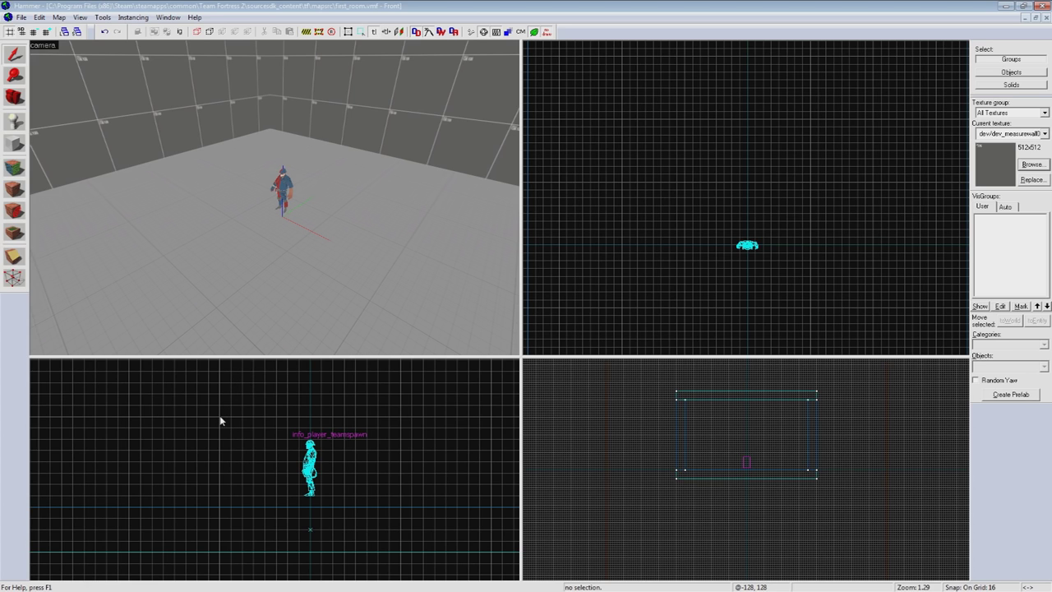
- Compile and run the map with BSP, VIS and RAD all set to Normal, launching the game after compiling
{"action": "left_click", "coordinate": [21, 18]}
{"action": "left_click", "coordinate": [69, 140]}
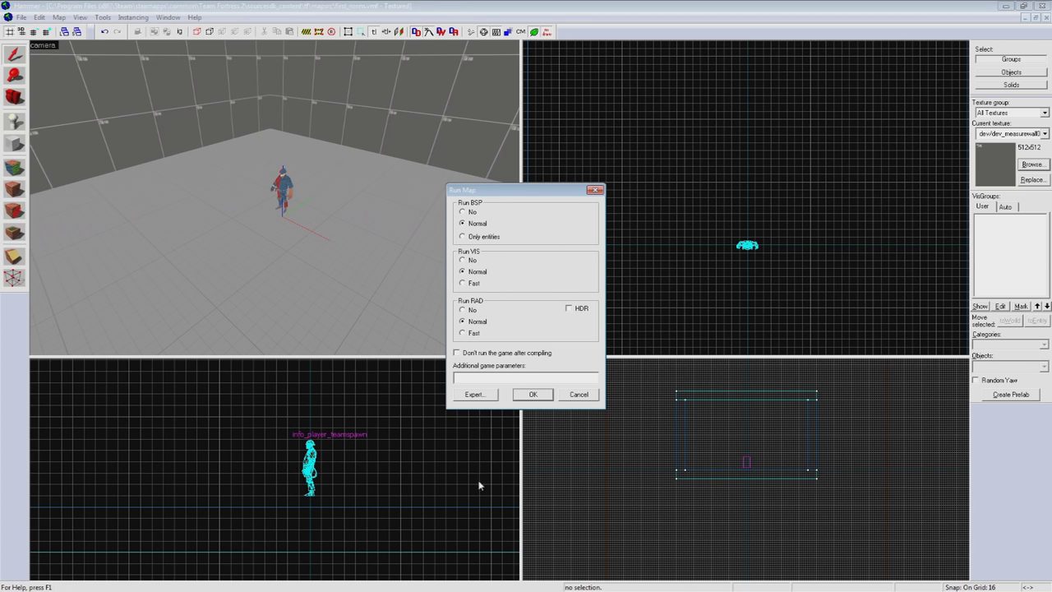
{"action": "left_click", "coordinate": [529, 394]}
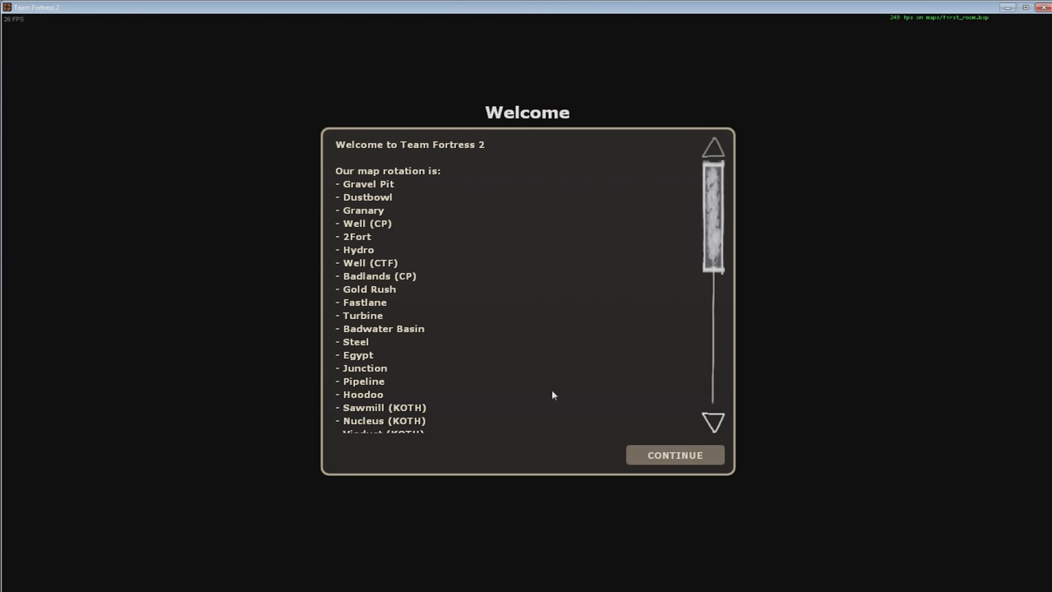
- Pass the Team Fortress 2 welcome and map screens, join team BLU and choose the Scout class
{"action": "left_click", "coordinate": [669, 455]}
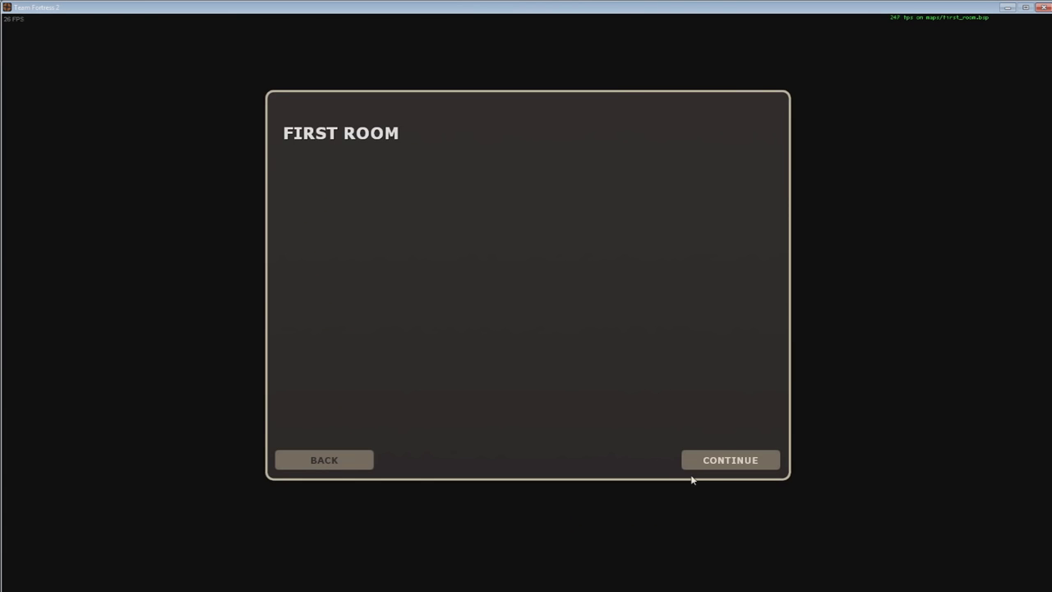
{"action": "left_click", "coordinate": [722, 460]}
{"action": "left_click", "coordinate": [507, 293]}
{"action": "key", "text": "1"}
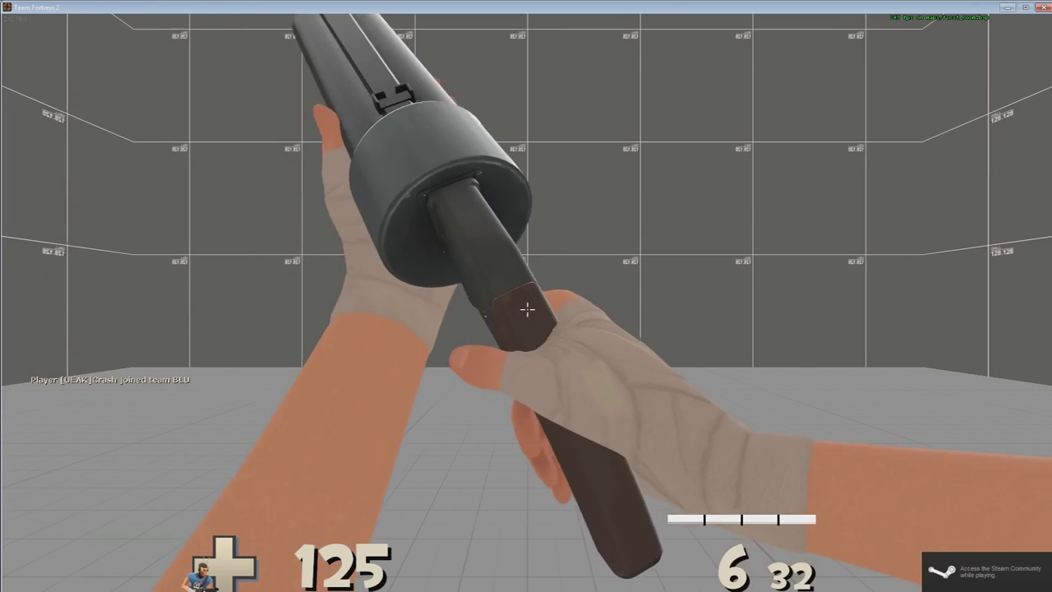
- Inspect the compiled room in the game by walking around it, performing the first taunt and killing the character
{"action": "key", "text": "w"}
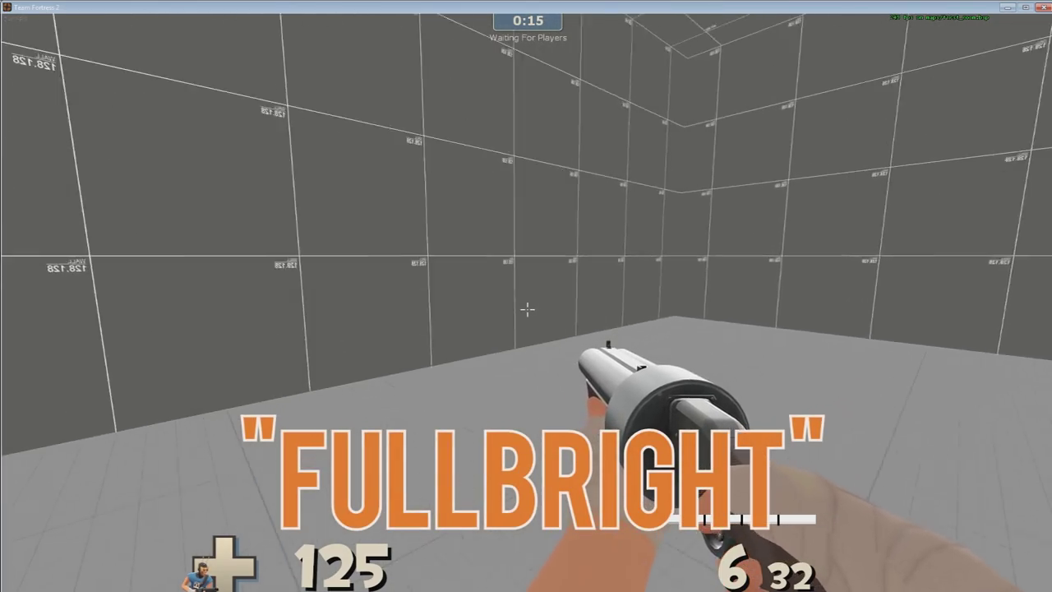
{"action": "key", "text": "g"}
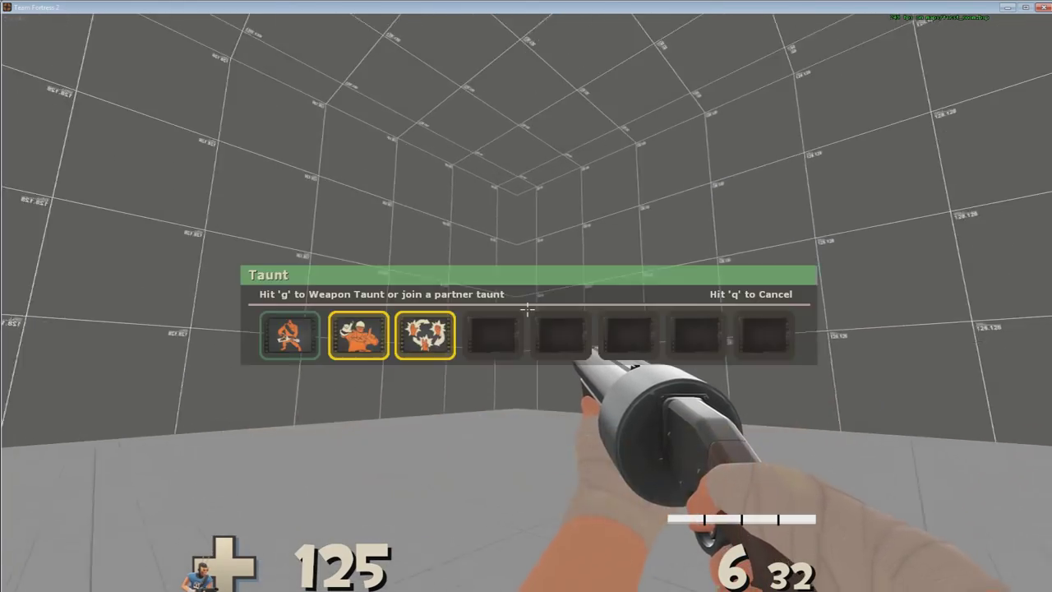
{"action": "key", "text": "1"}
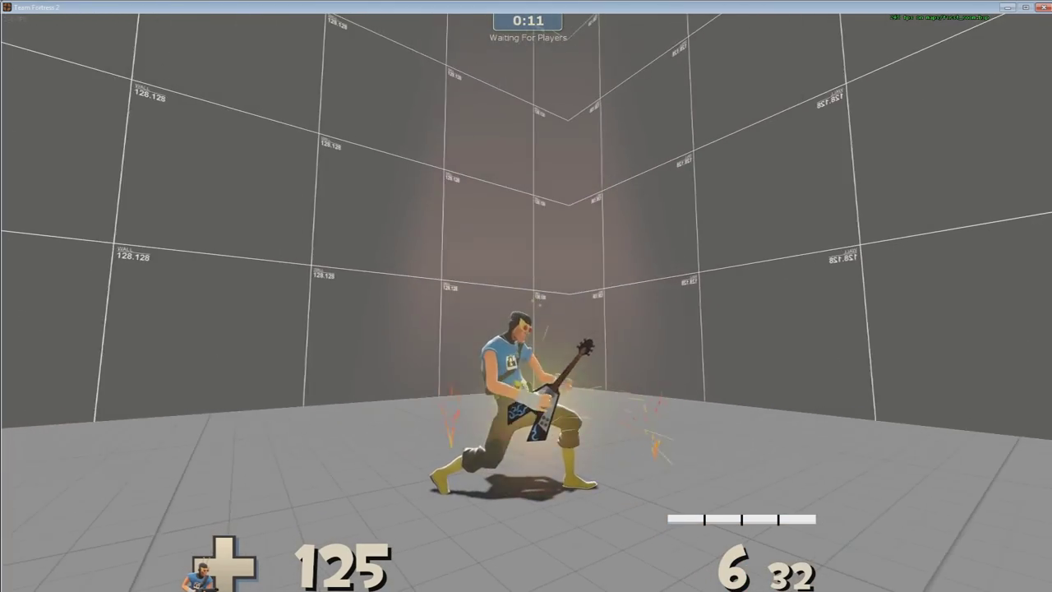
{"action": "key", "text": "k"}
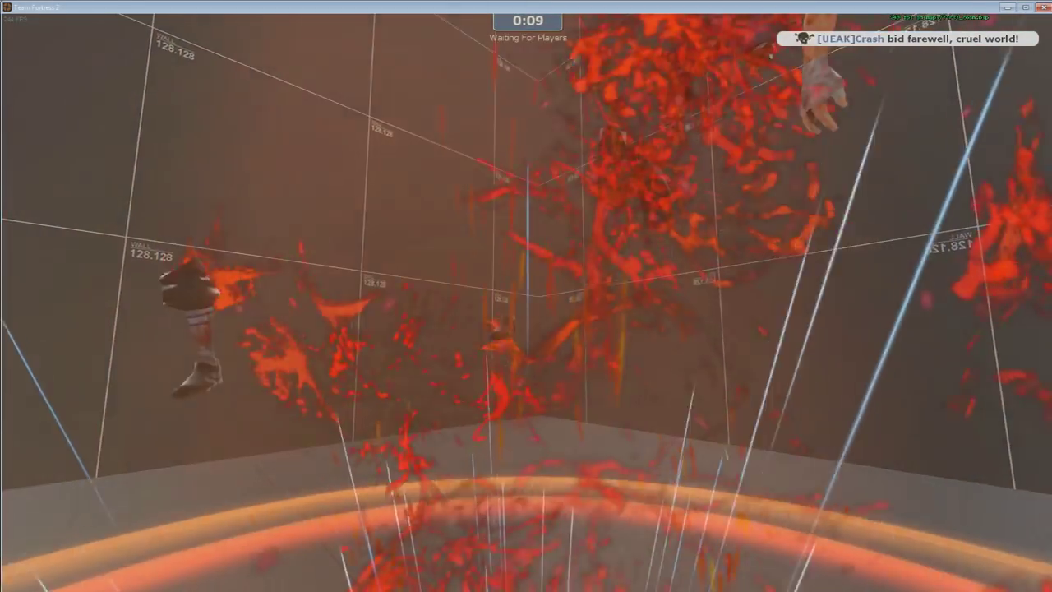